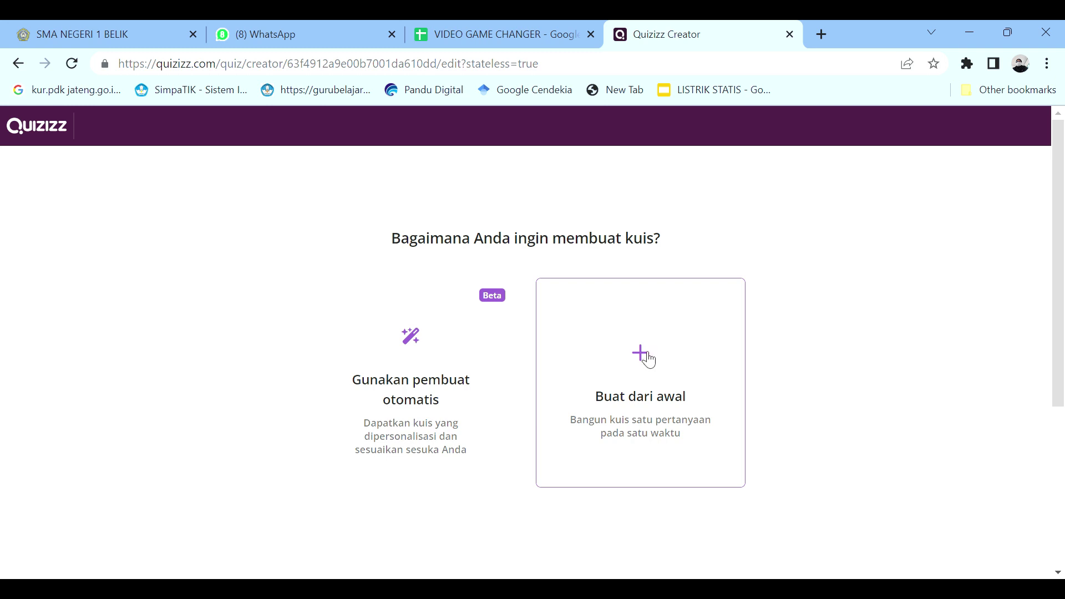
- Start the quiz from scratch with a multiple-choice question reading "Gelombang Bunyi termasuk jenis gelombang....."
left_click(647, 359)
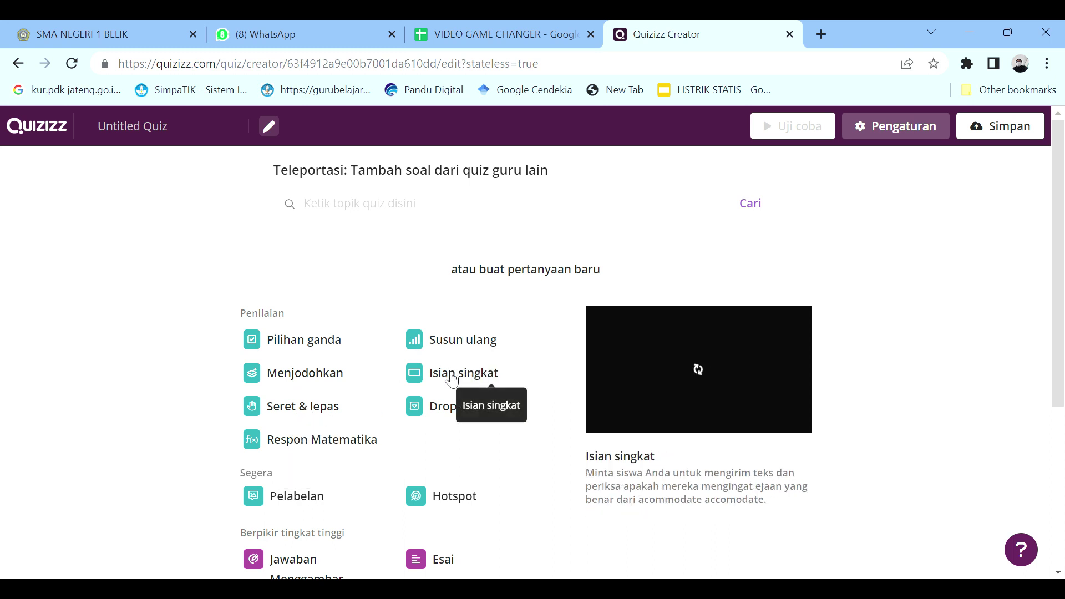
left_click(314, 351)
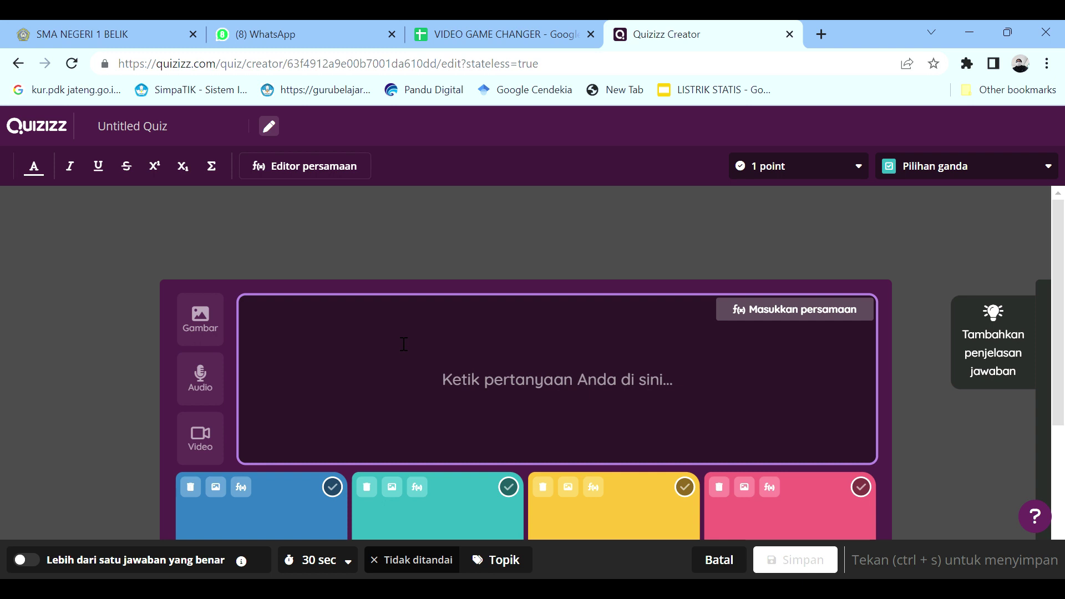
type("Gelom")
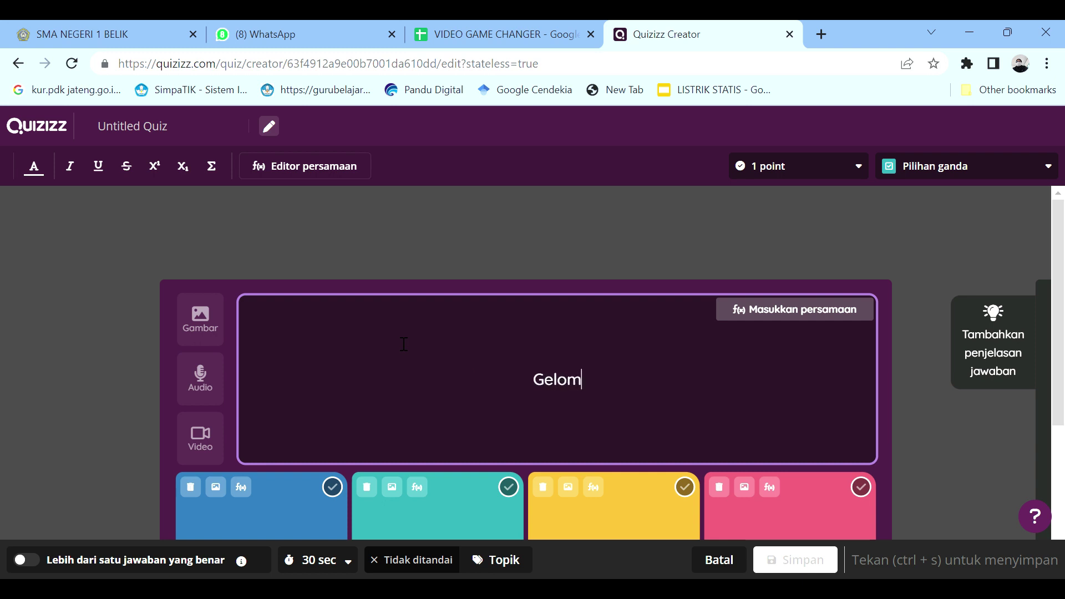
type("bang Bu")
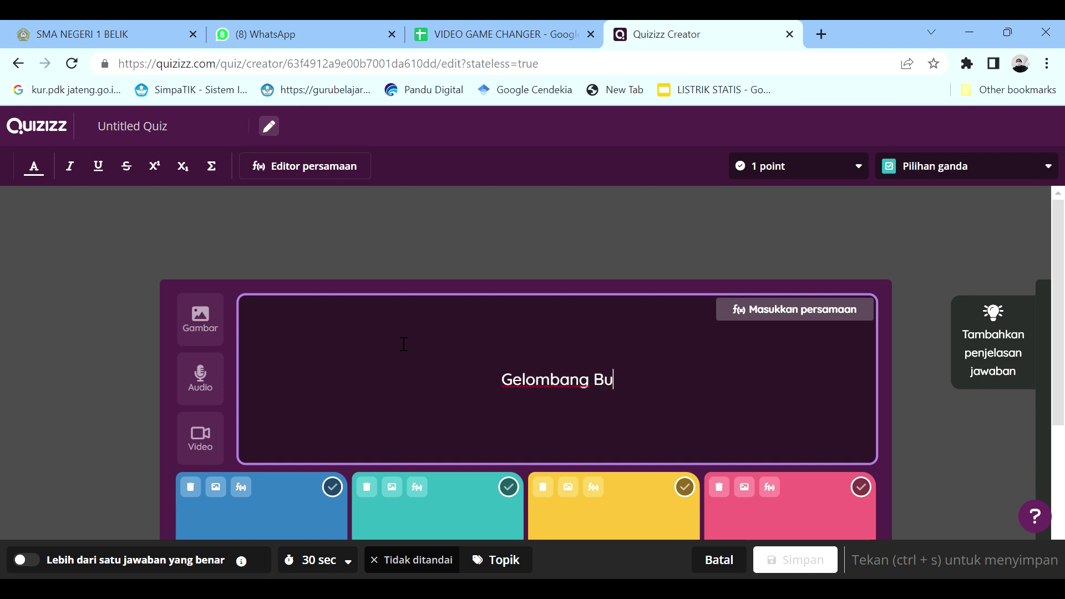
type("nyi ter")
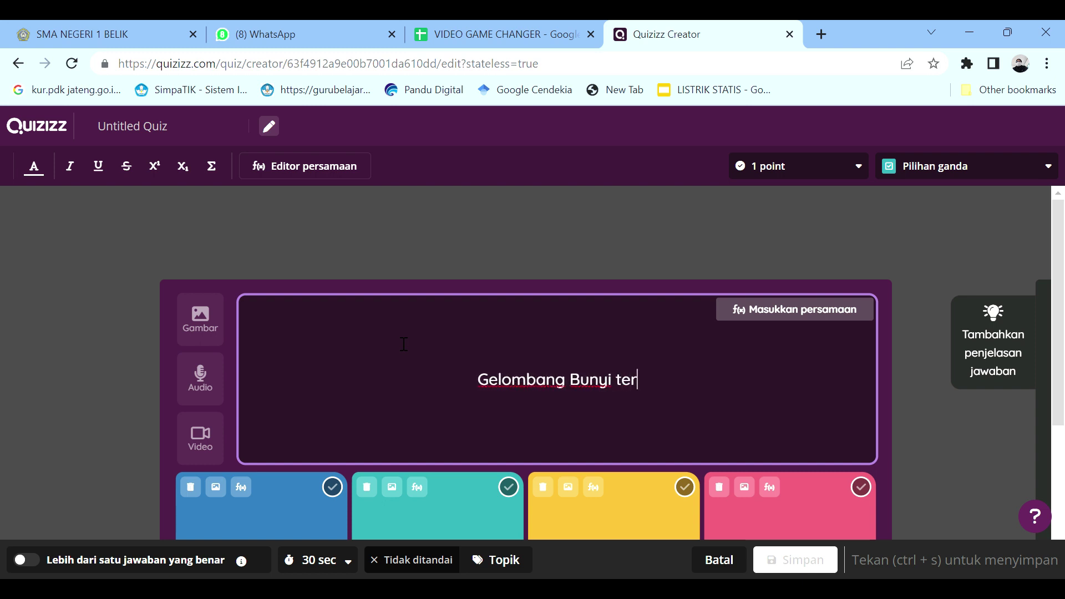
type("masuk jenis ")
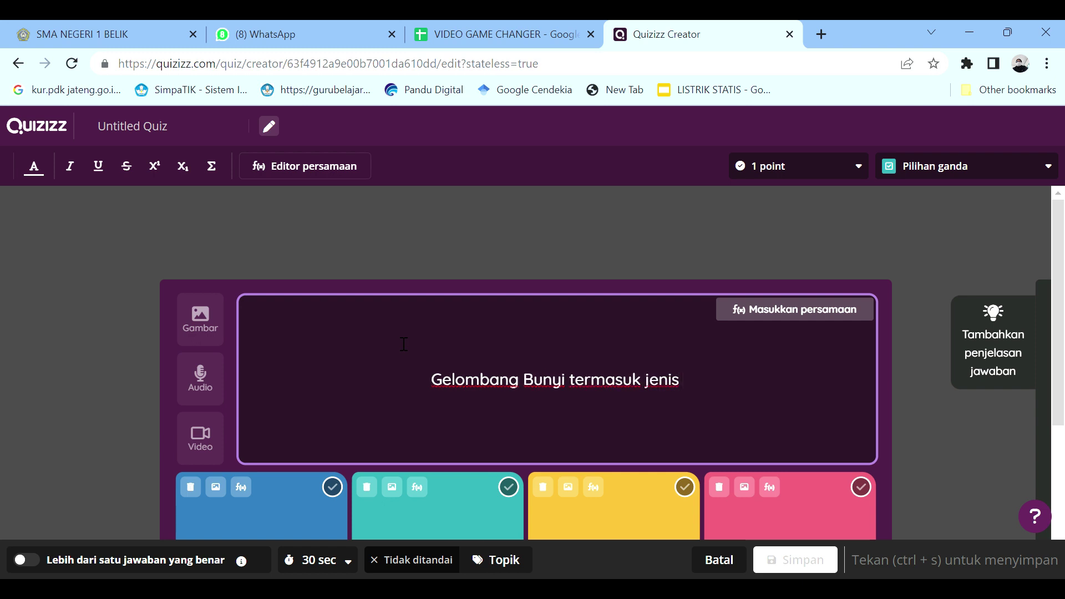
type("gelom")
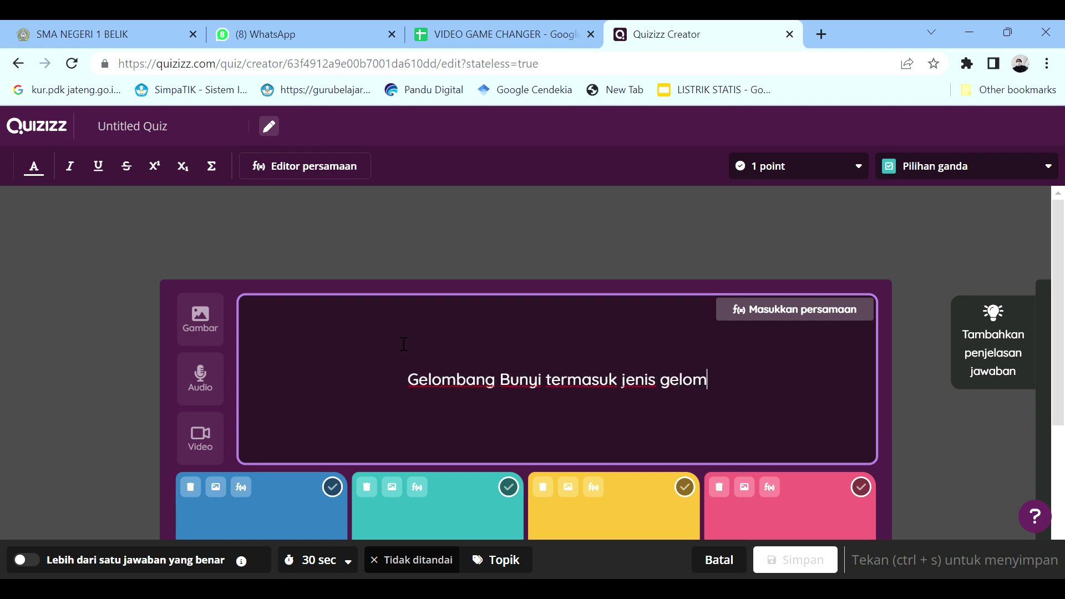
type("bang")
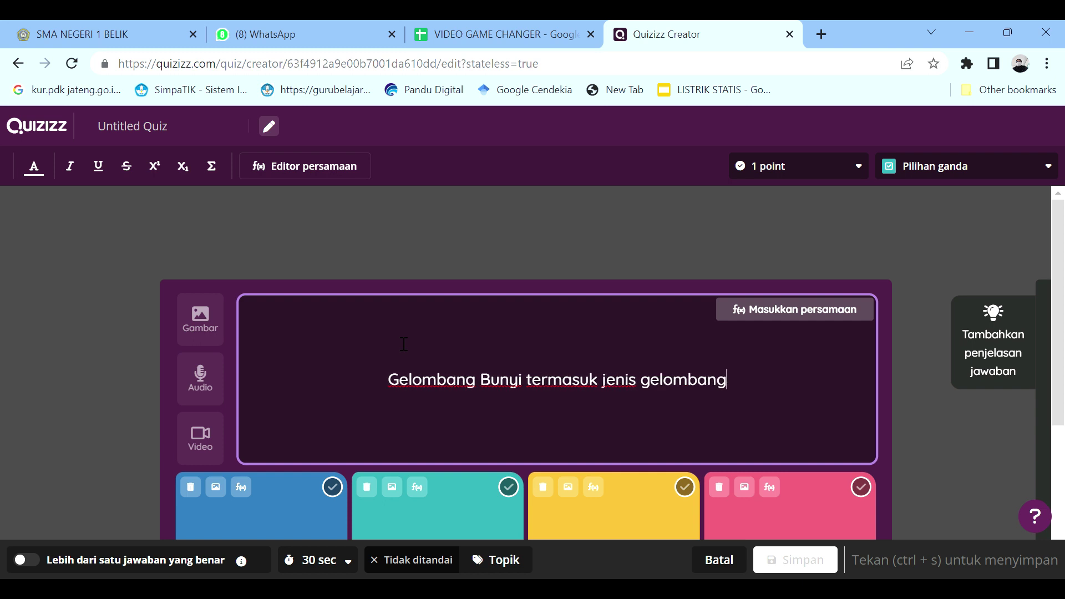
type(".....")
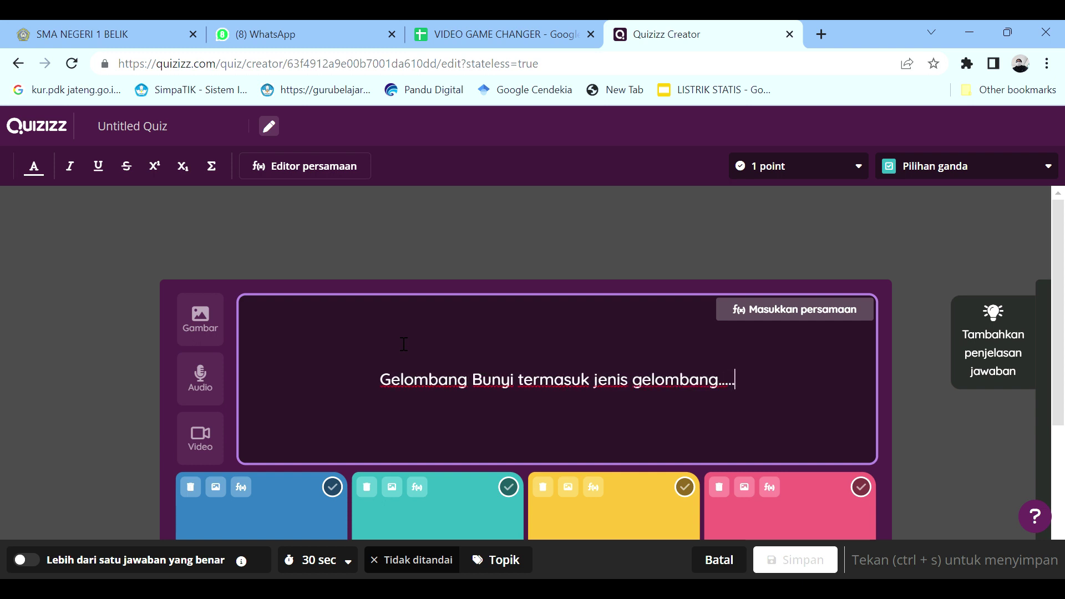
- Allow more than one correct answer for the question and dismiss the suggestion to change its type
left_click(70, 561)
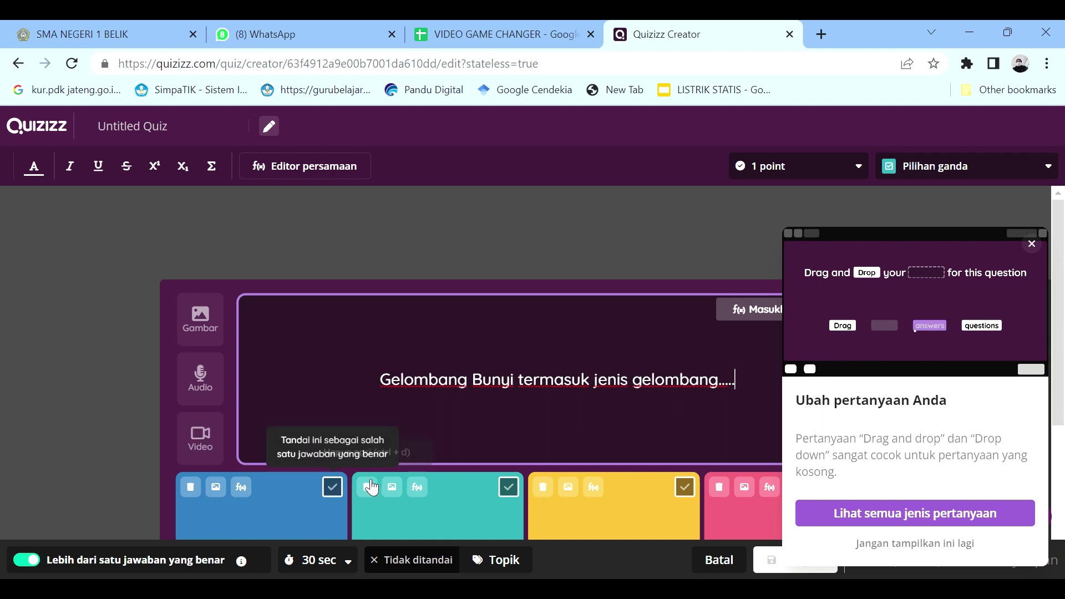
left_click(305, 514)
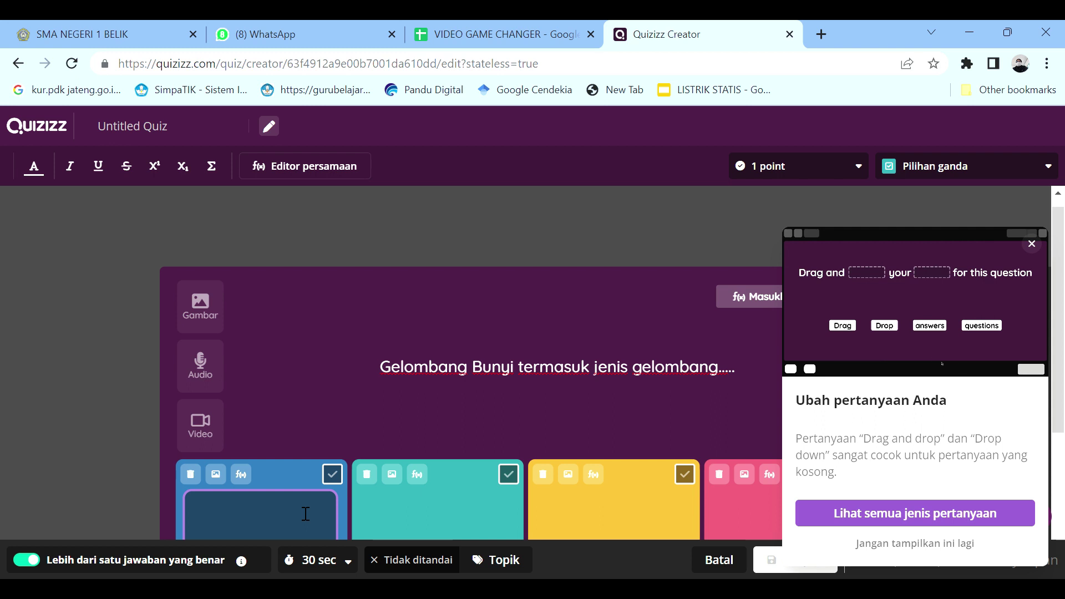
left_click(1032, 245)
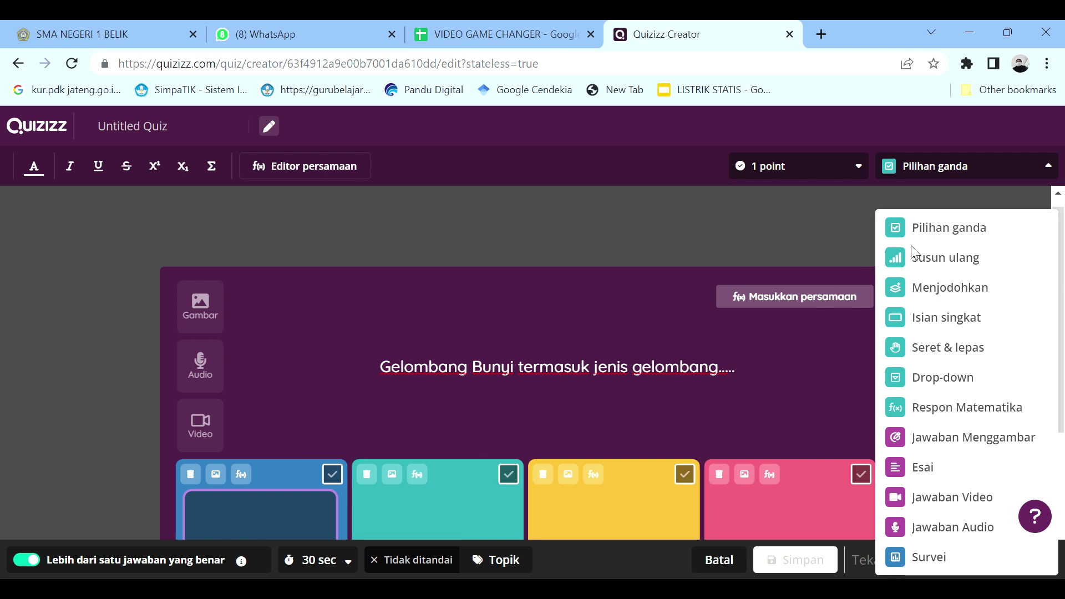
- Enter "Gelombang longitudinal" and "Gelombang transversal" as the first two answer options
type("G")
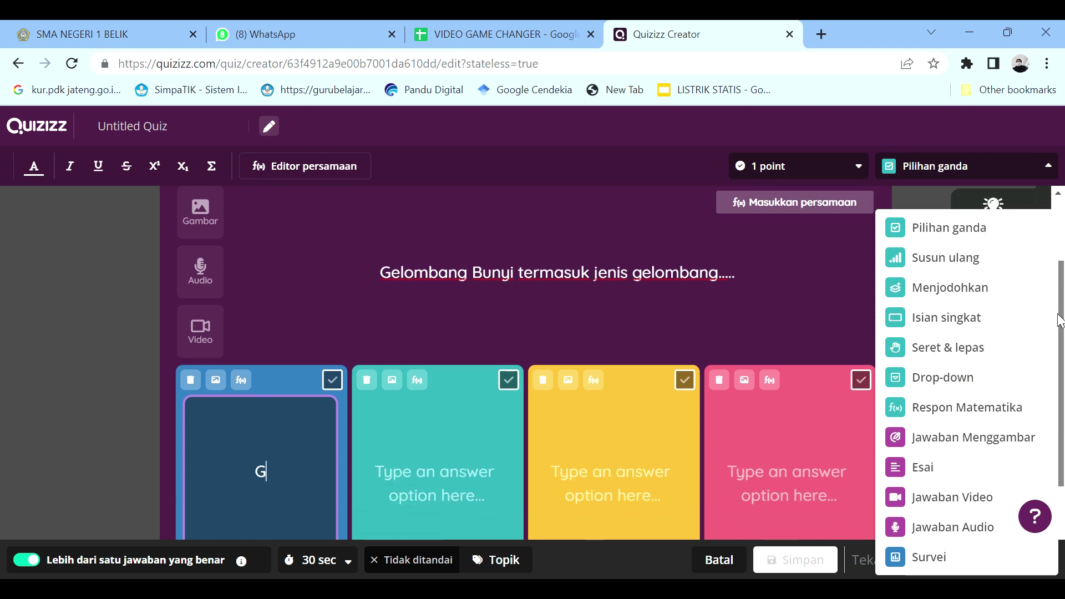
type("elombang ")
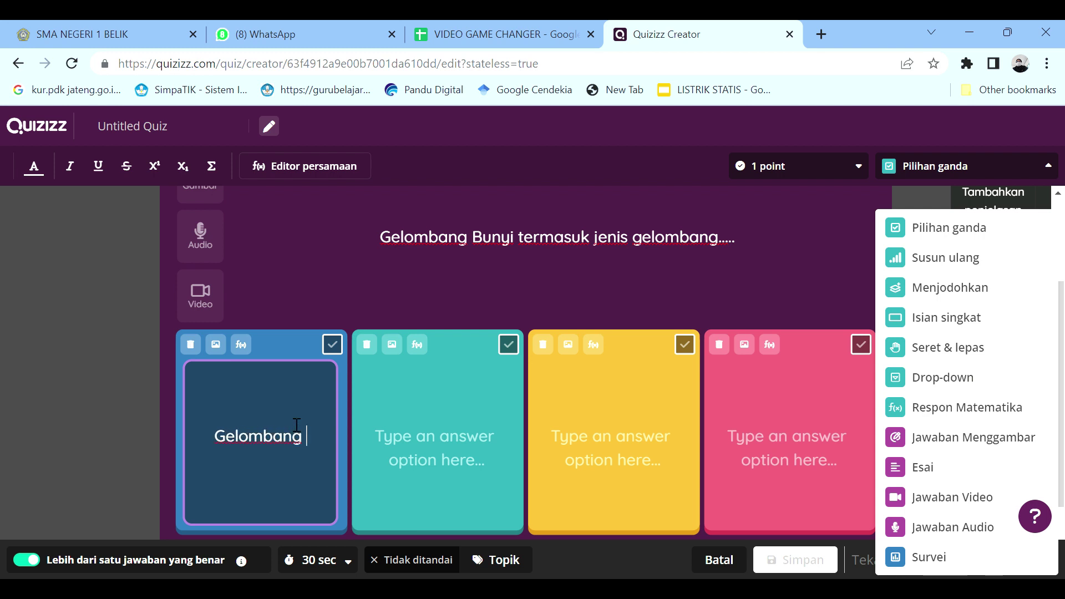
type(" lon")
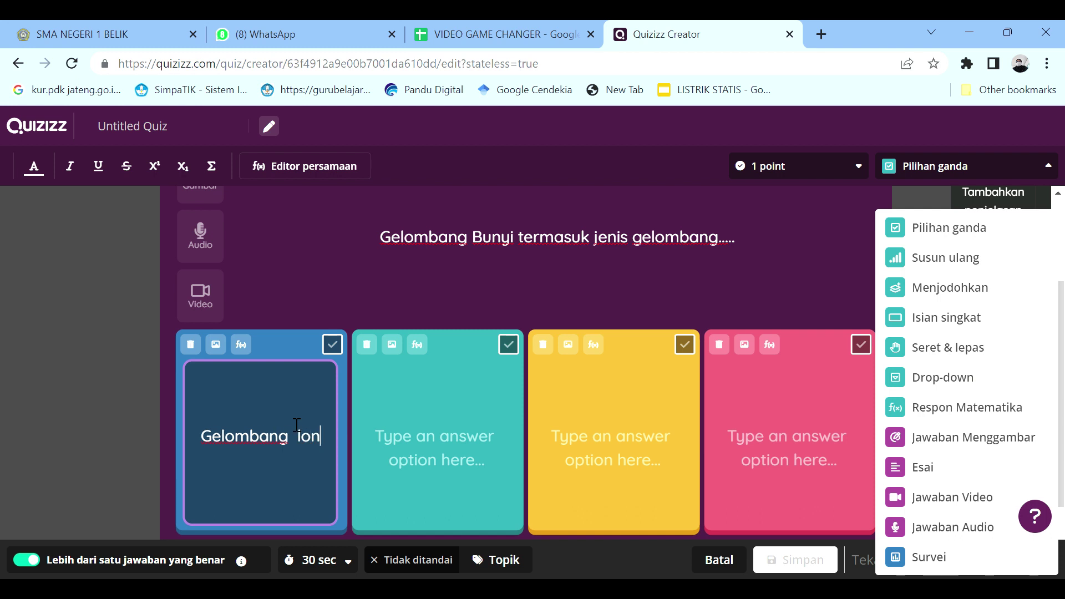
type("gitudinal")
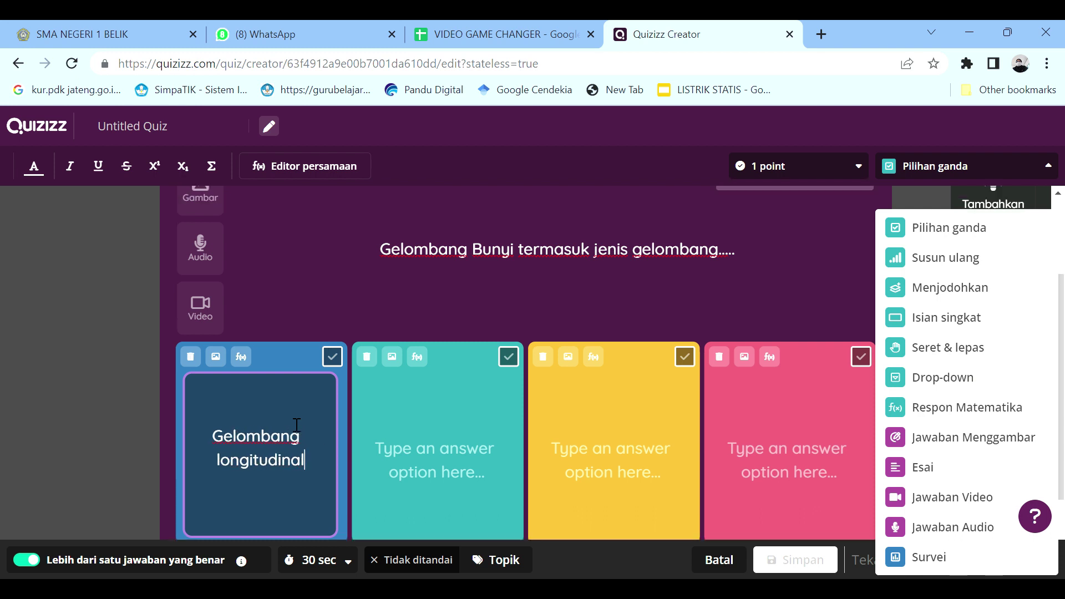
left_click(395, 443)
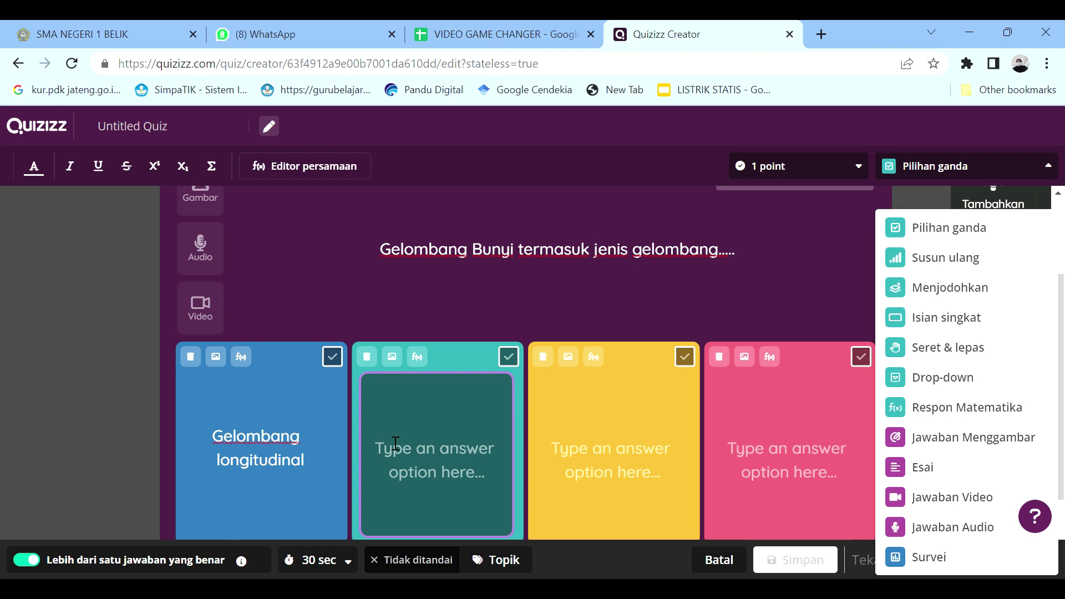
type("Gelombang tra")
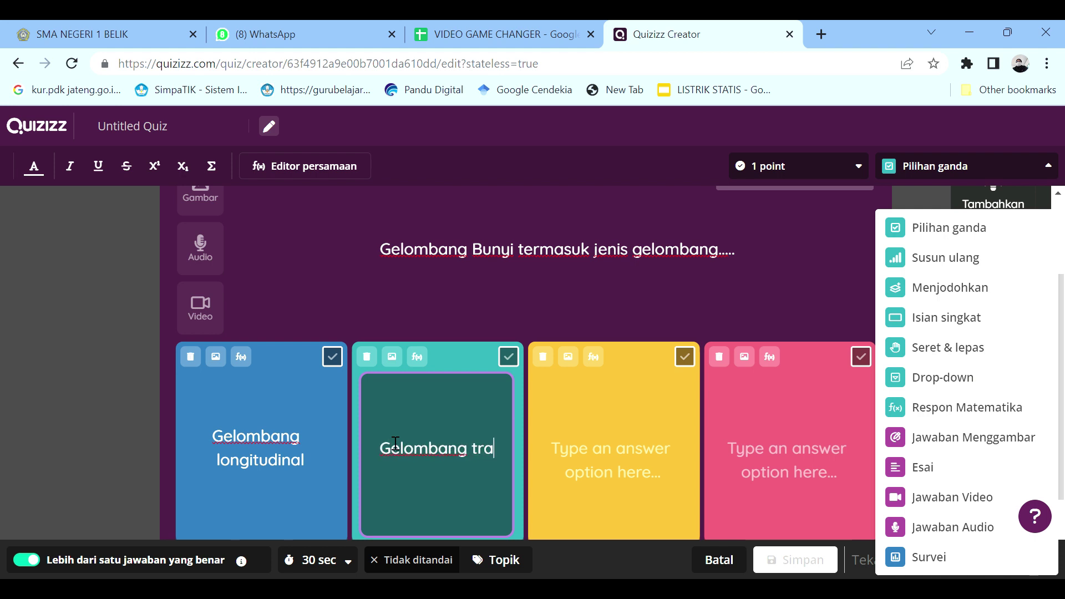
type("nsversal")
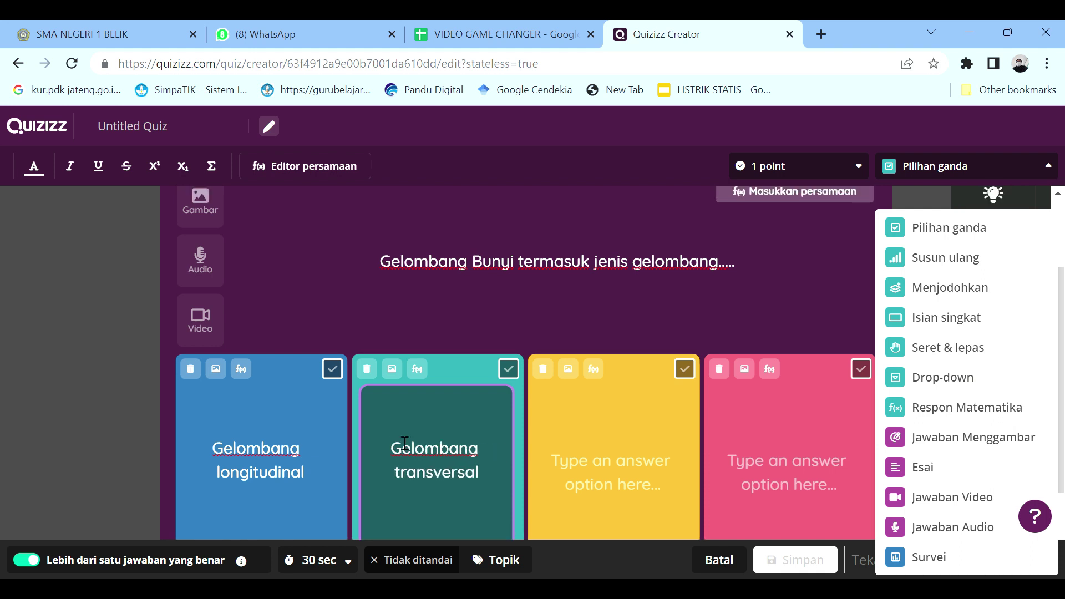
- Enter "gelombang elektromakgnetik" and "gelombang mekanik" as the third and fourth answer options
left_click(567, 440)
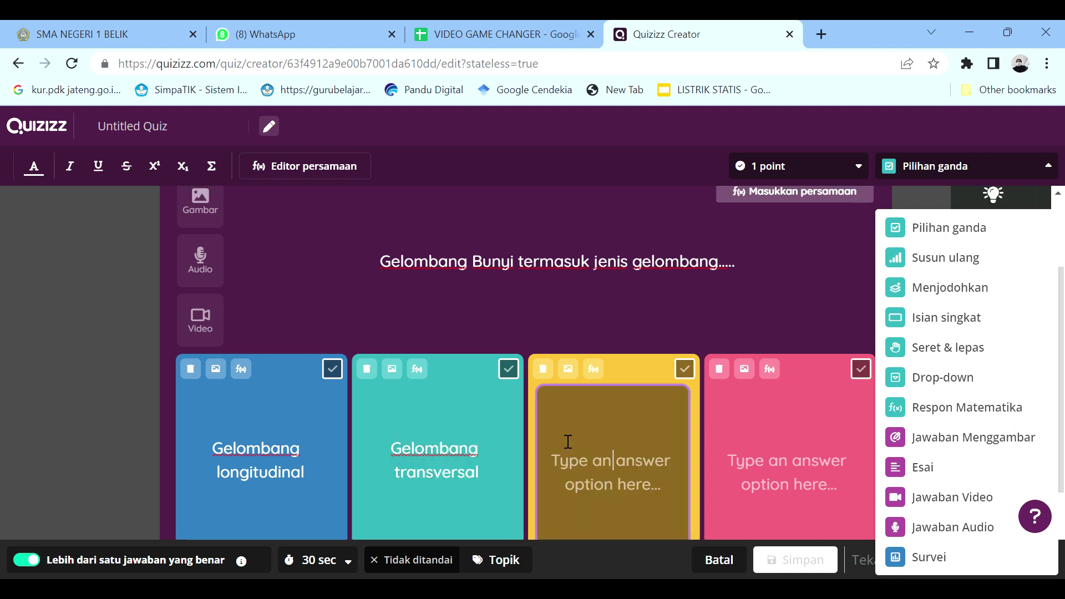
type("gelomban")
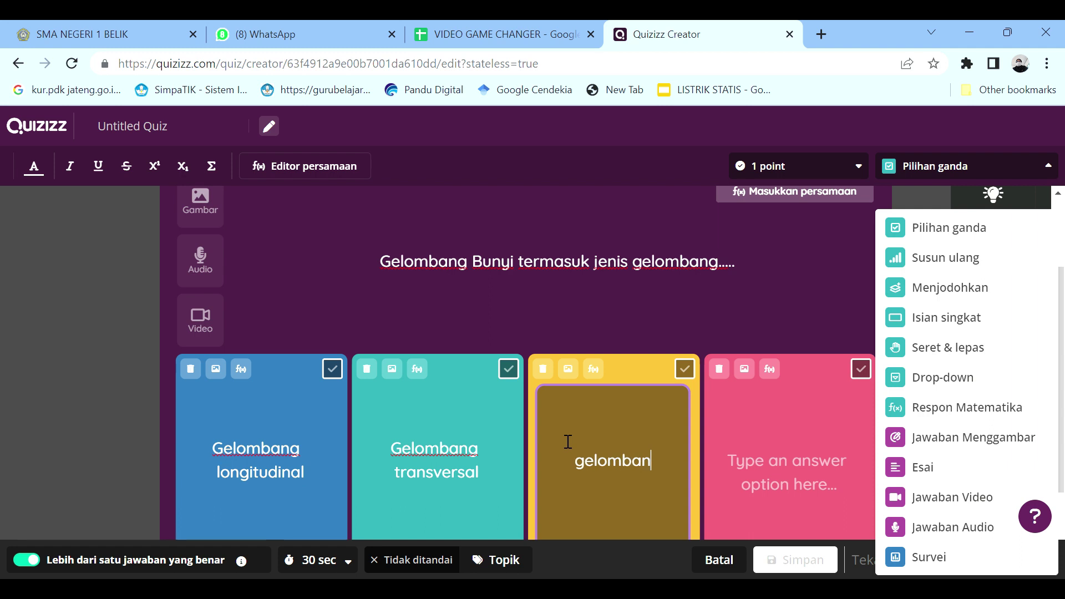
type("g elekt")
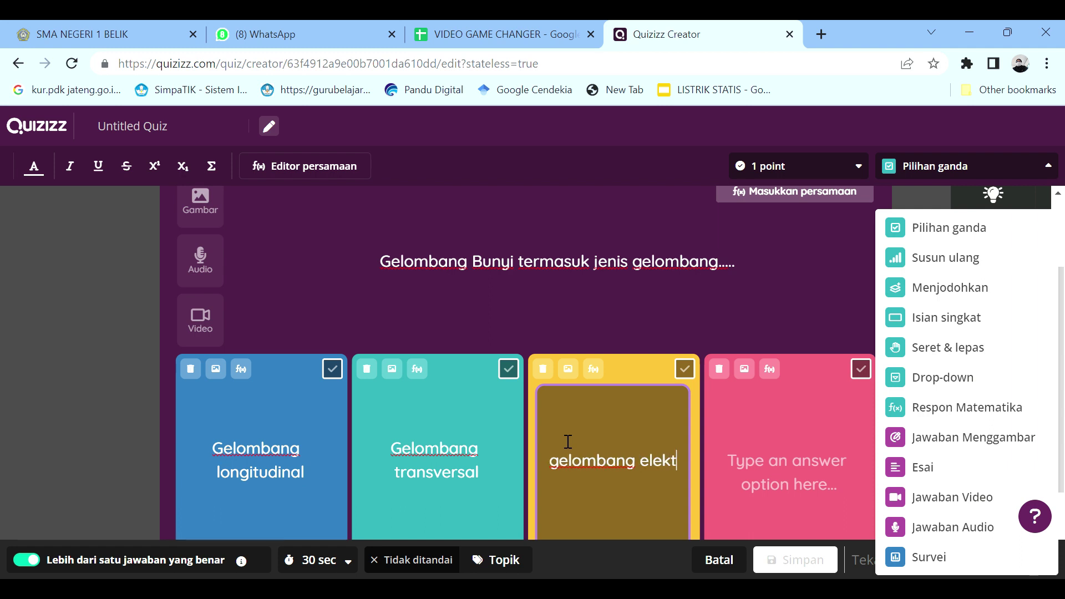
type("romakgnetik")
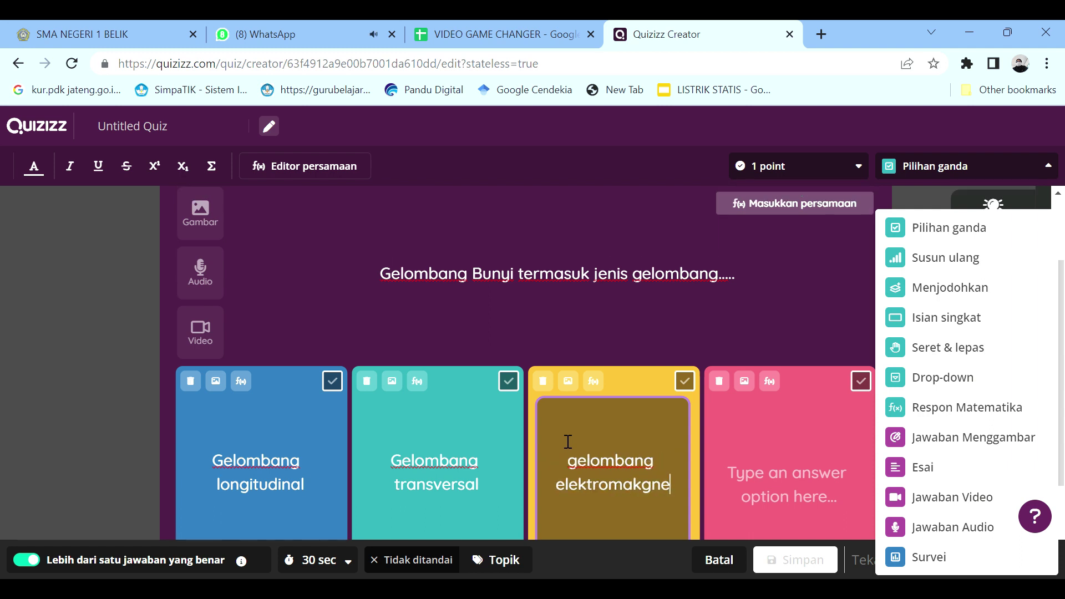
left_click(743, 442)
type("gelom")
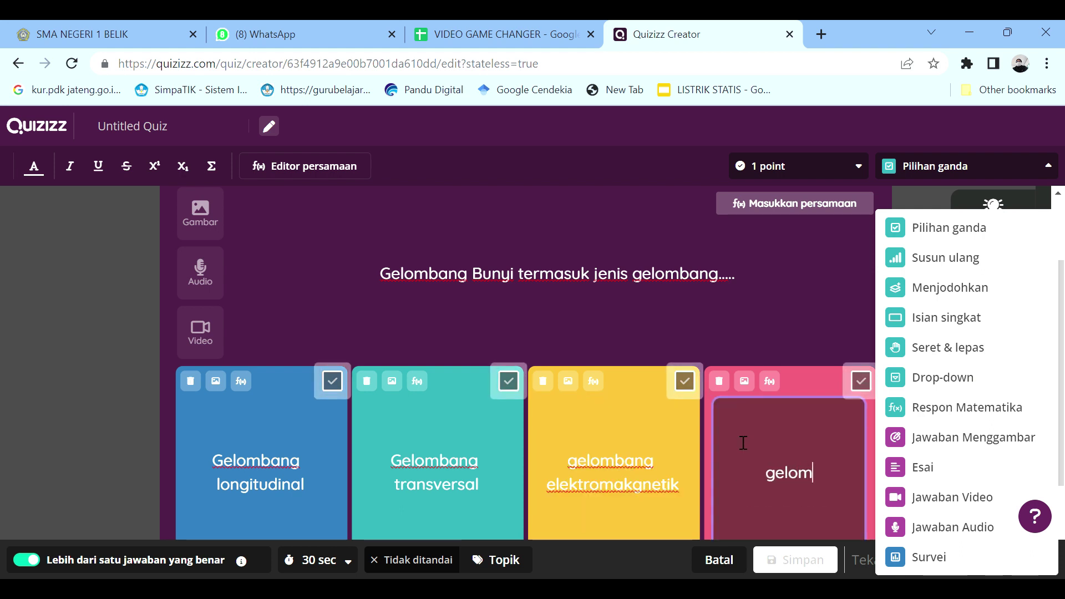
type("bang mekanik")
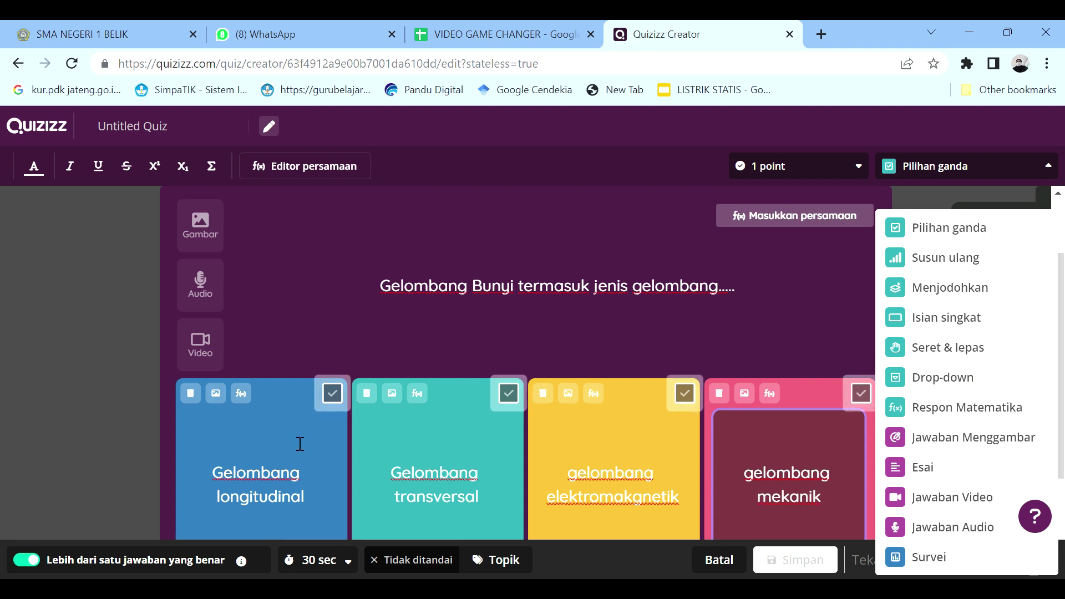
- Mark the longitudinal and mekanik options as correct answers and save the question
left_click(339, 400)
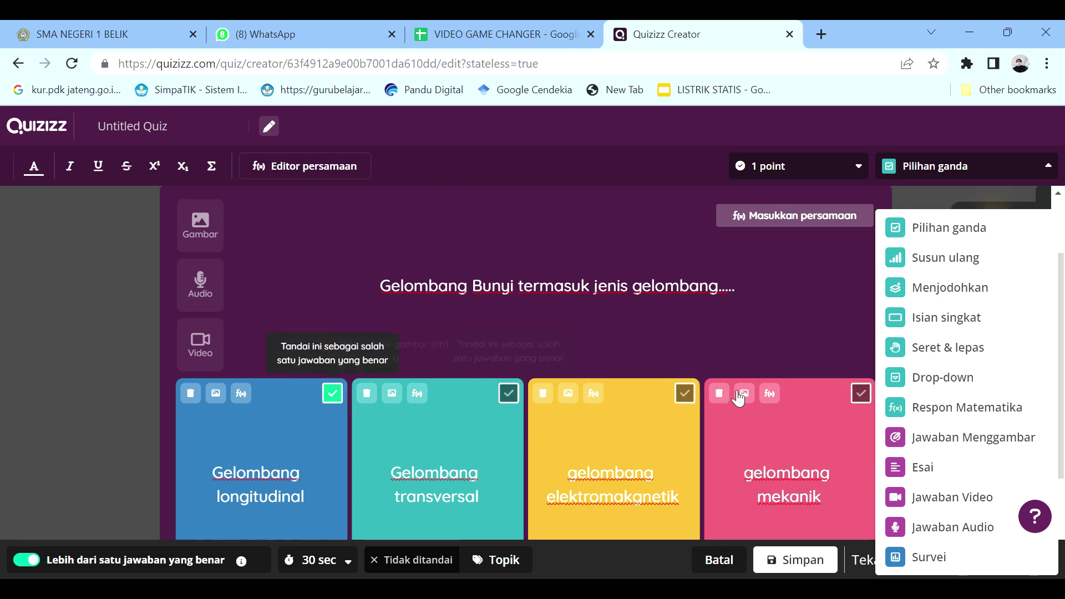
left_click(861, 395)
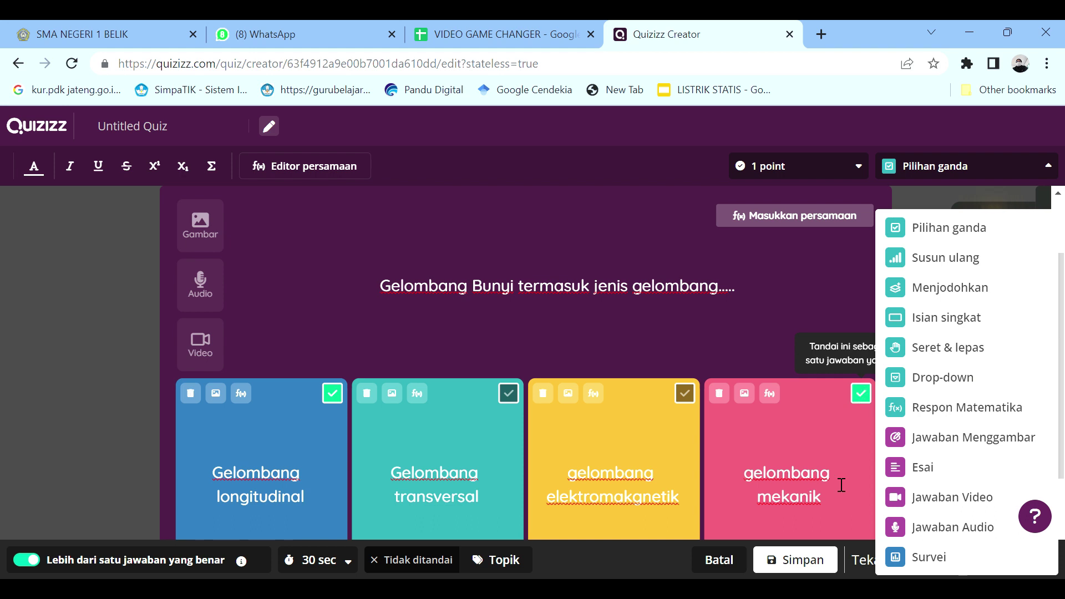
left_click(803, 561)
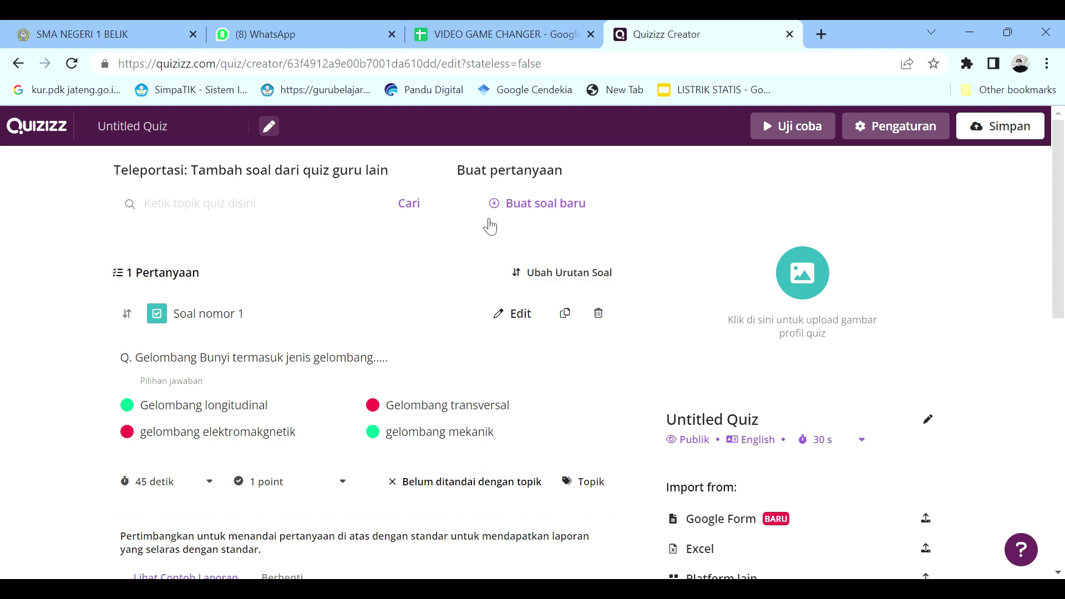
- Search other teachers' quizzes for the topic "Gelombang"
left_click(258, 209)
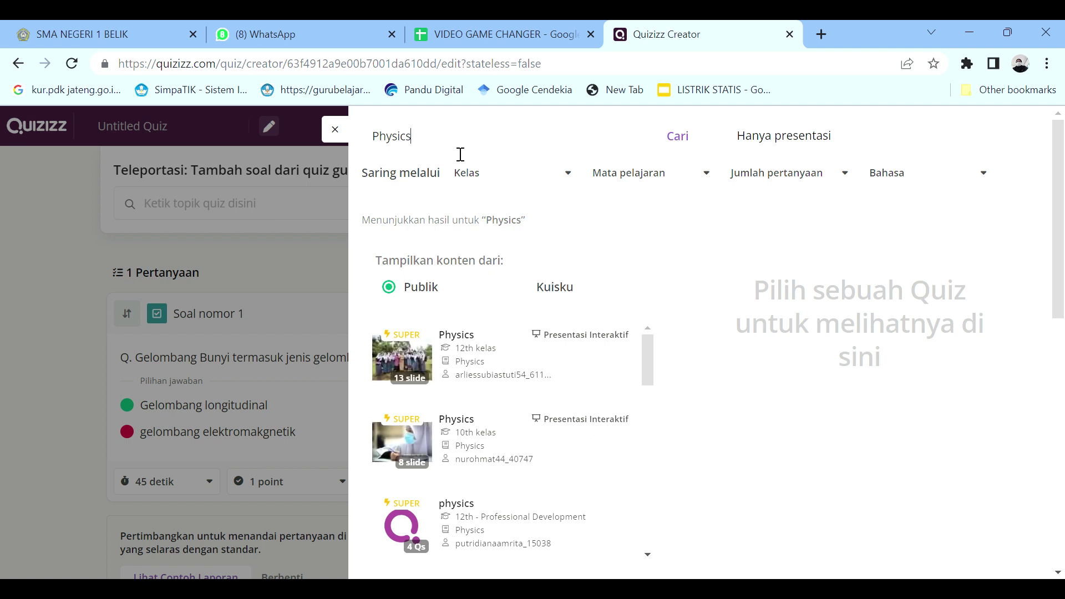
key("BackSpace")
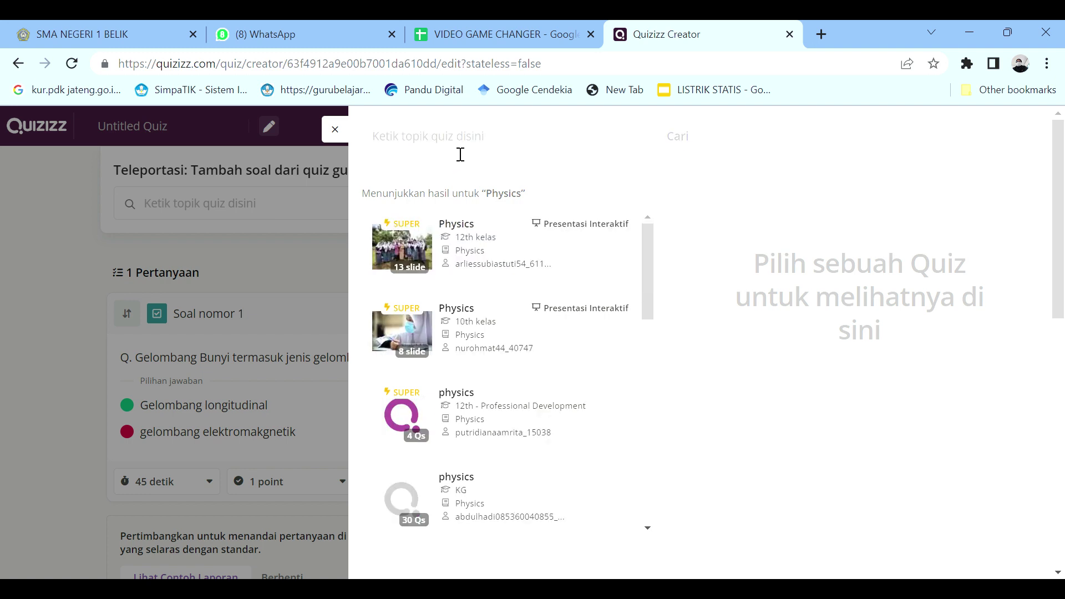
type("Gelombang")
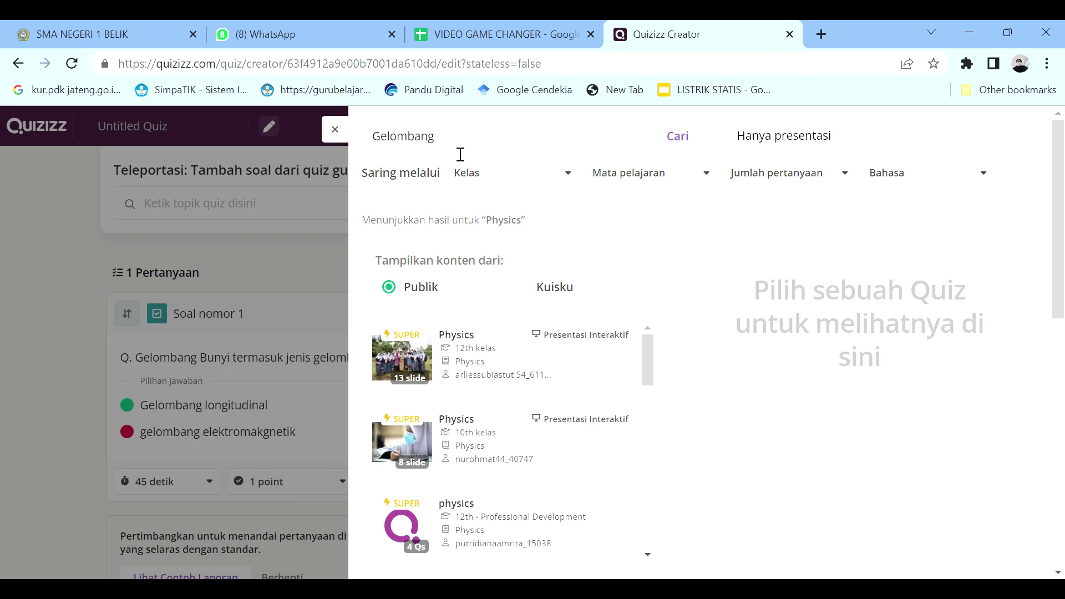
key("Return")
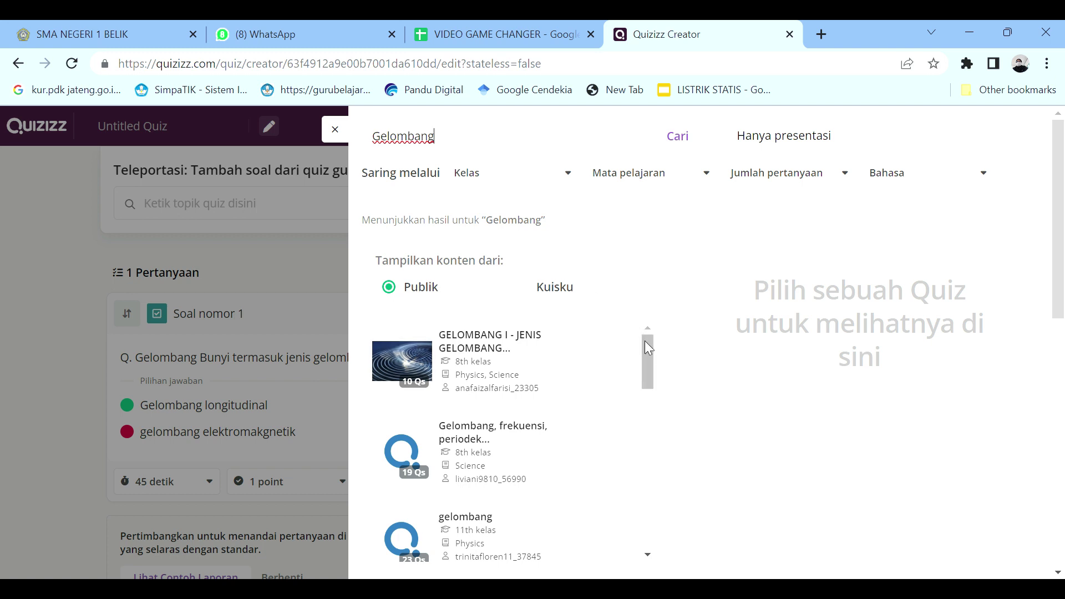
- Open the four-question 12th-grade Physics quiz "GELOMBANG" from the results and examine its questions
left_click_drag(647, 345, 650, 411)
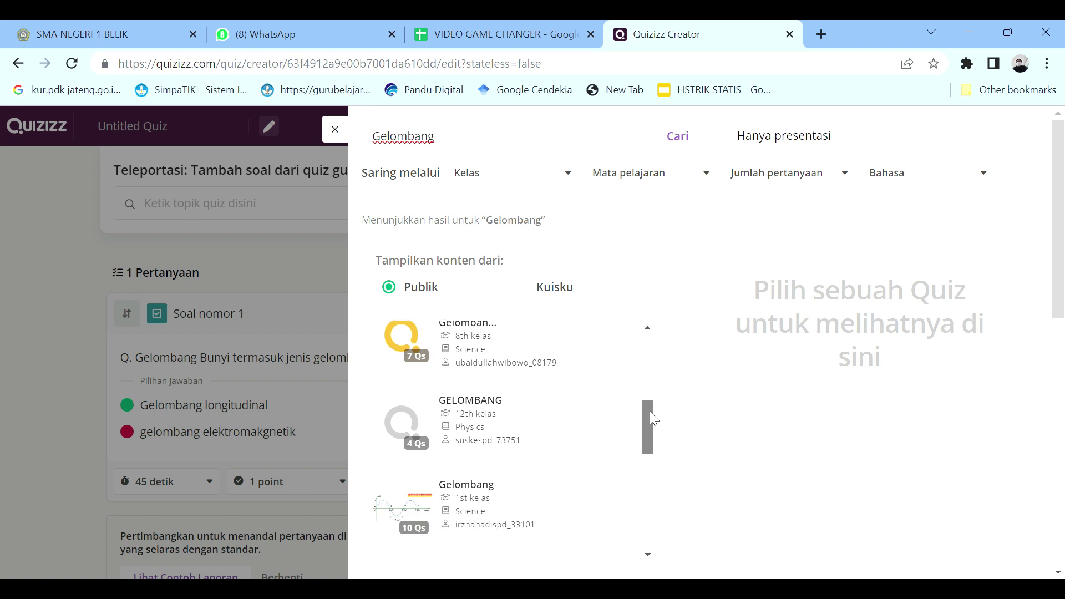
left_click(558, 420)
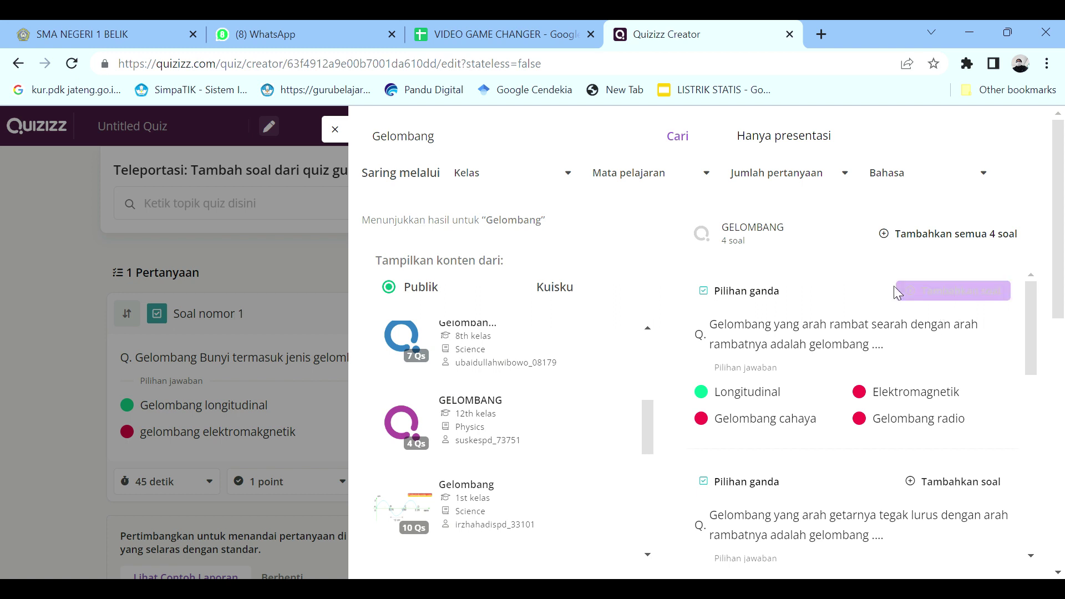
left_click_drag(1026, 314, 1022, 510)
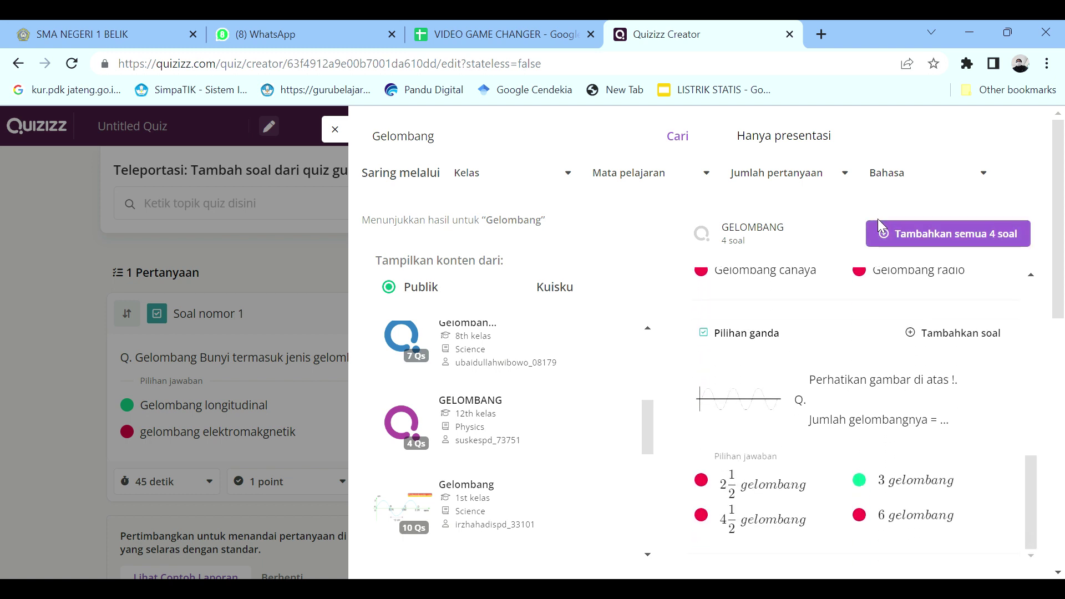
- Add all four questions of the "GELOMBANG" quiz to the new quiz and close the search results
left_click(879, 233)
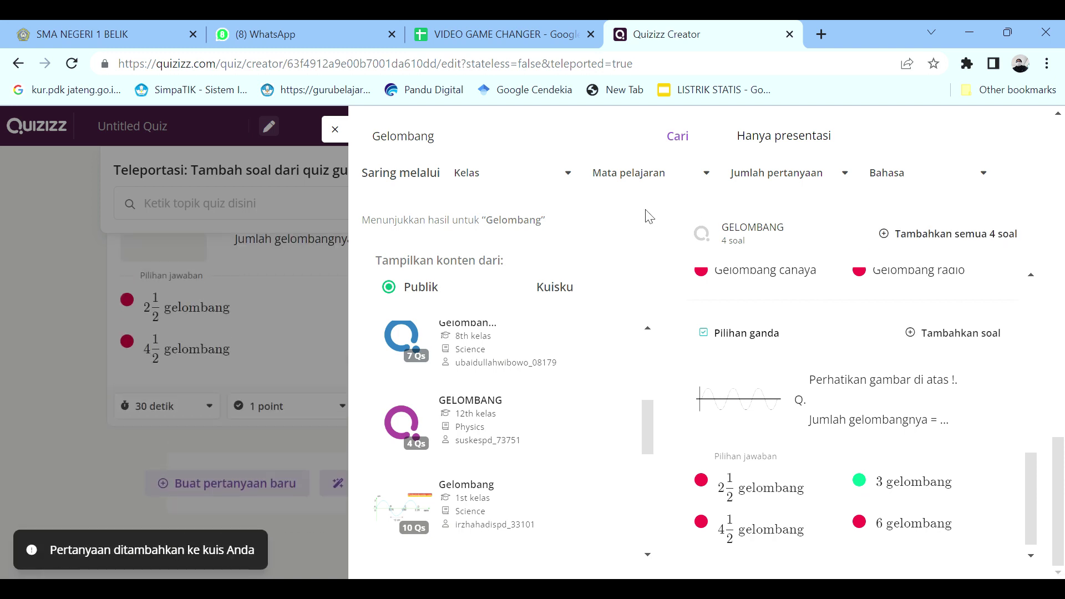
left_click(334, 129)
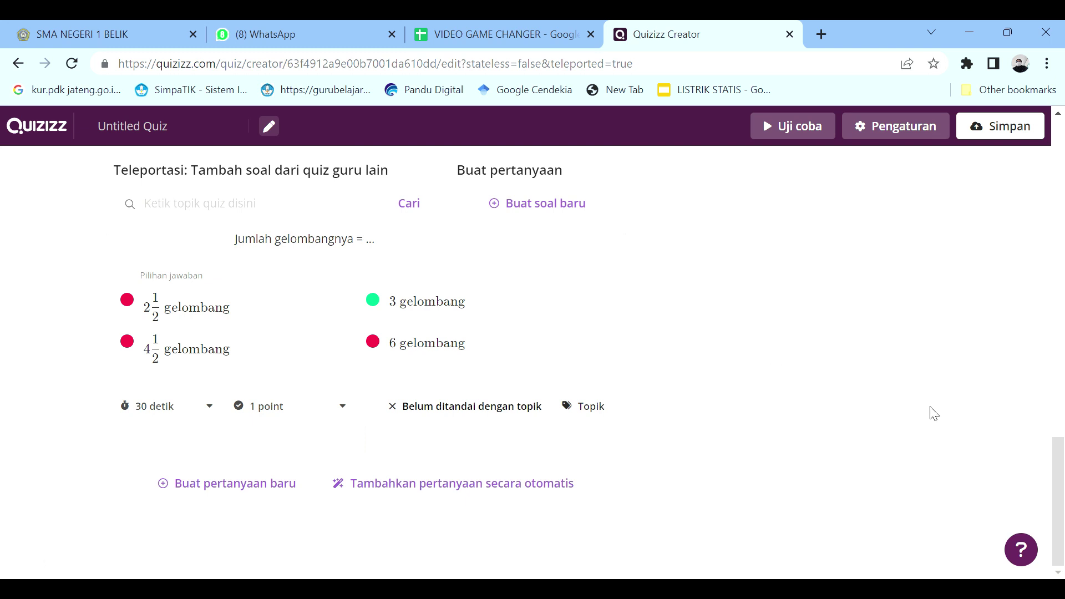
- Browse the time limits offered for question 2 and set its score weight to 2 bobot
left_click_drag(1062, 438, 1045, 198)
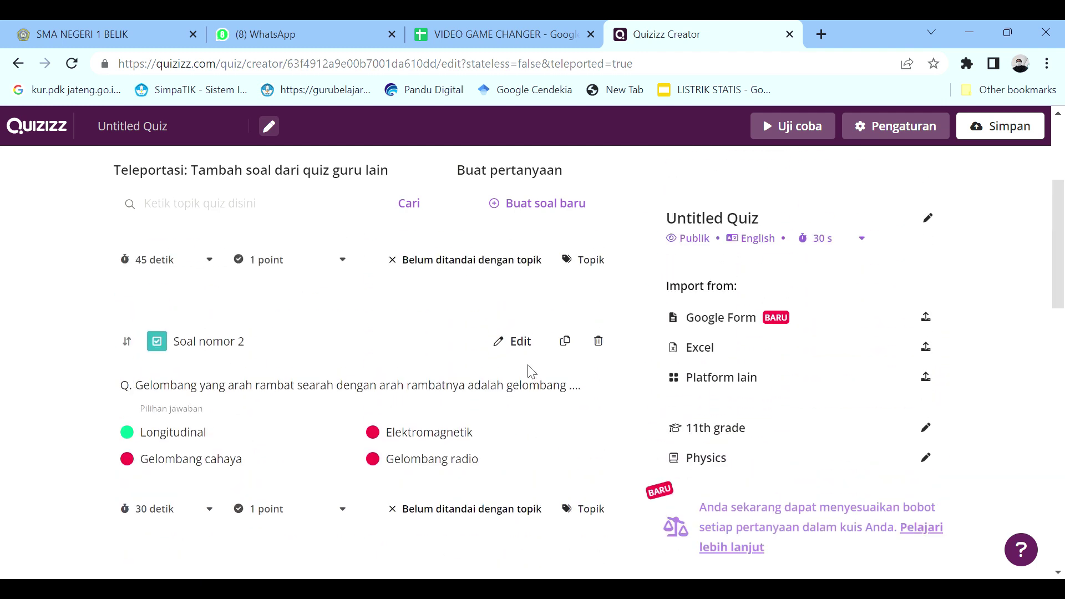
left_click(211, 516)
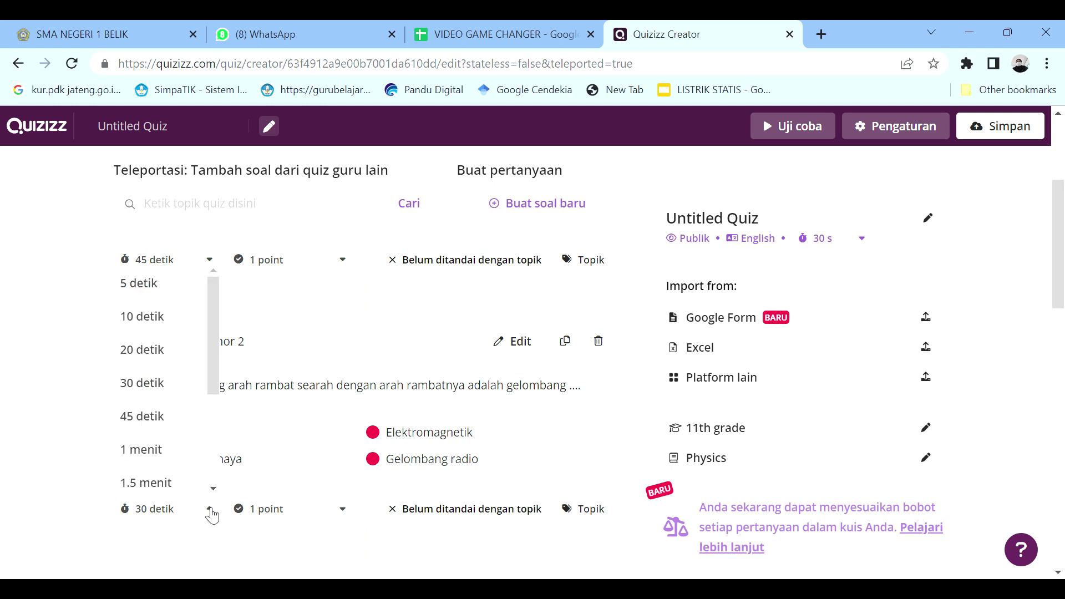
scroll(218, 395, "down", 1)
left_click_drag(218, 408, 216, 456)
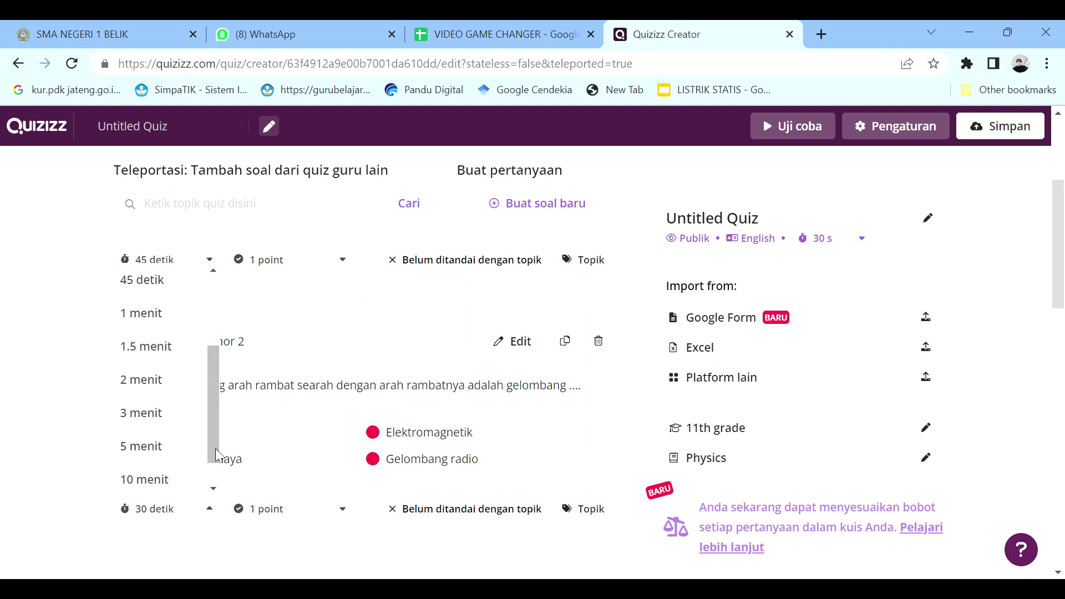
left_click(136, 419)
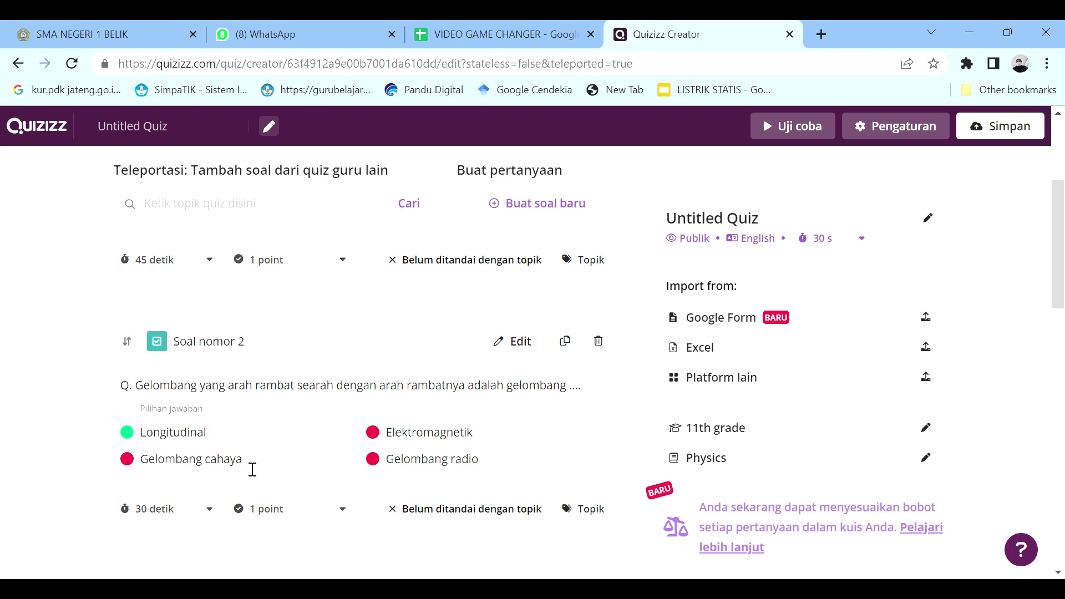
left_click(342, 510)
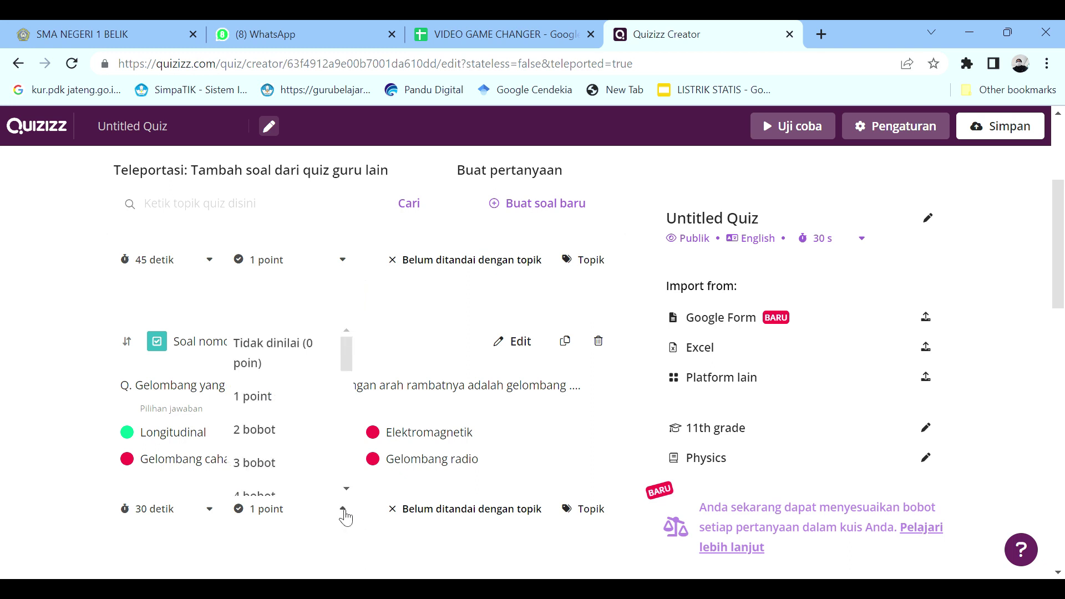
left_click(303, 433)
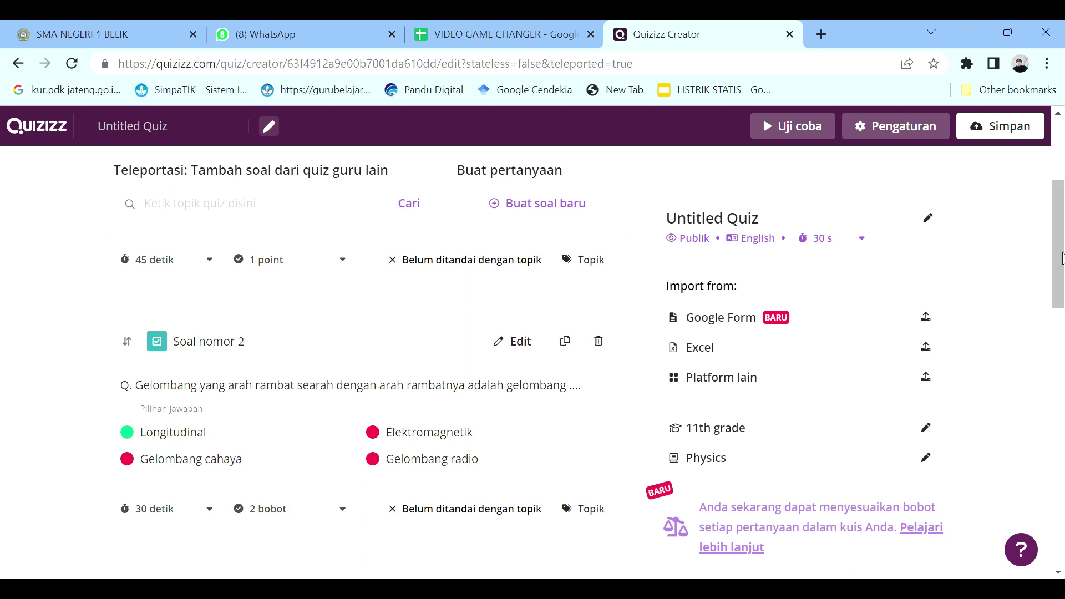
- Browse the time limits offered for question 3 and set its score weight to 3 bobot
left_click_drag(1059, 260, 1059, 362)
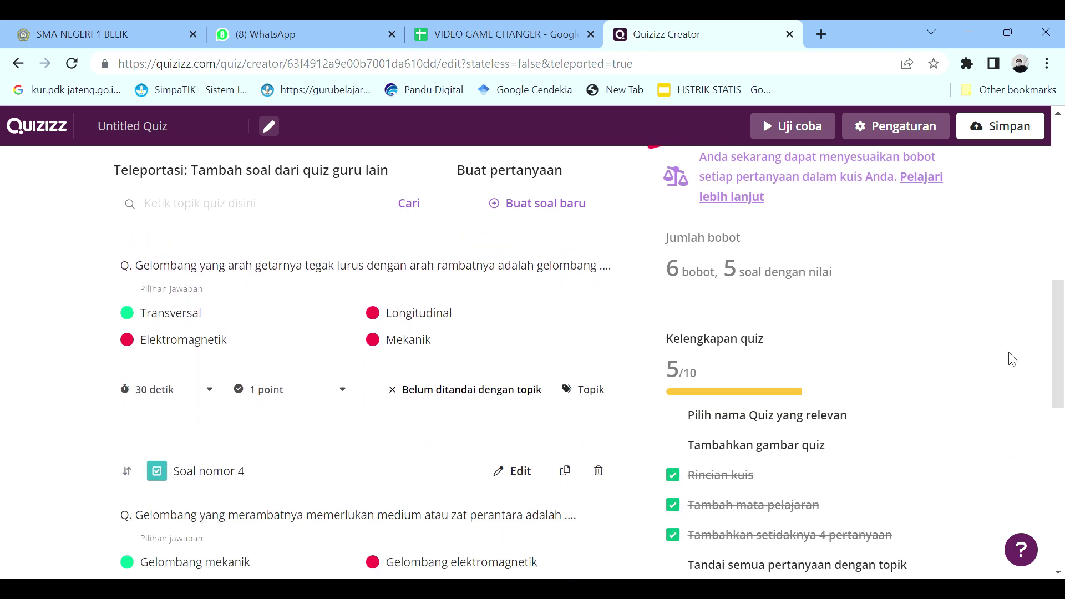
left_click(210, 392)
scroll(211, 310, "down", 2)
left_click_drag(209, 318, 210, 325)
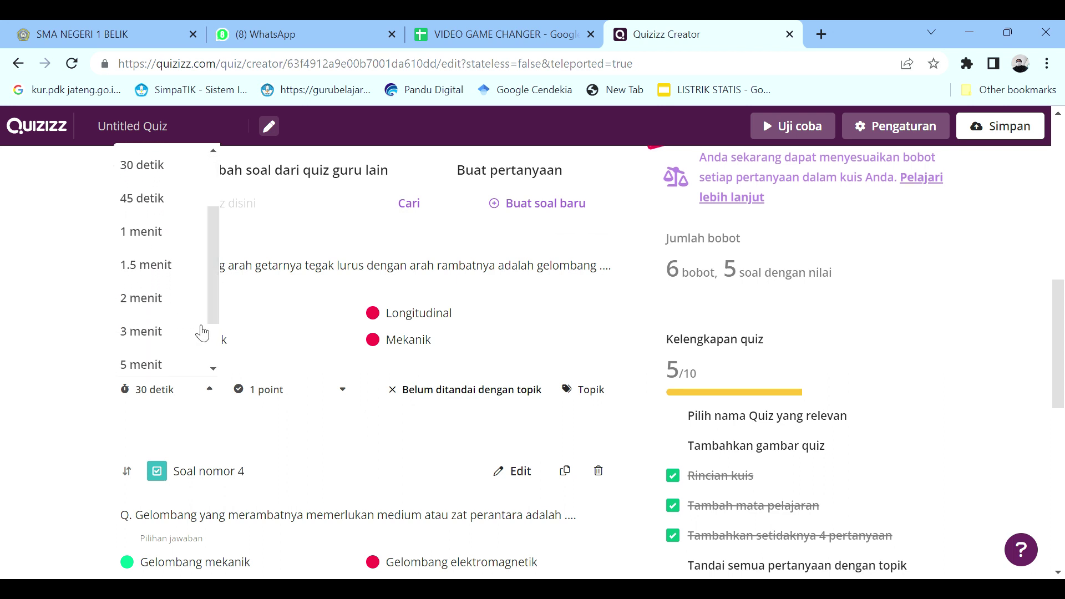
left_click(166, 329)
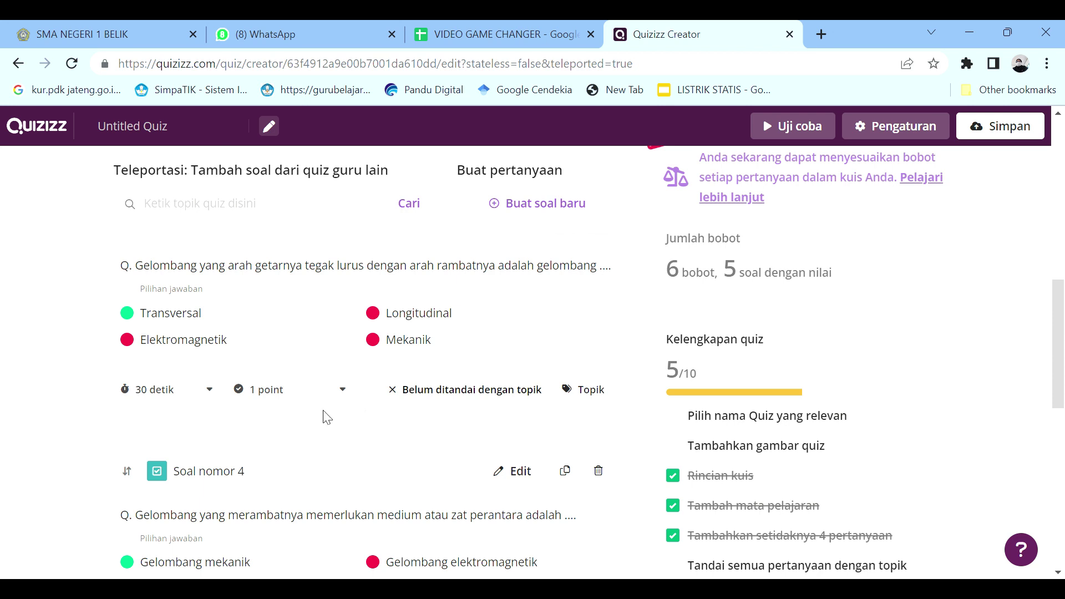
left_click(342, 391)
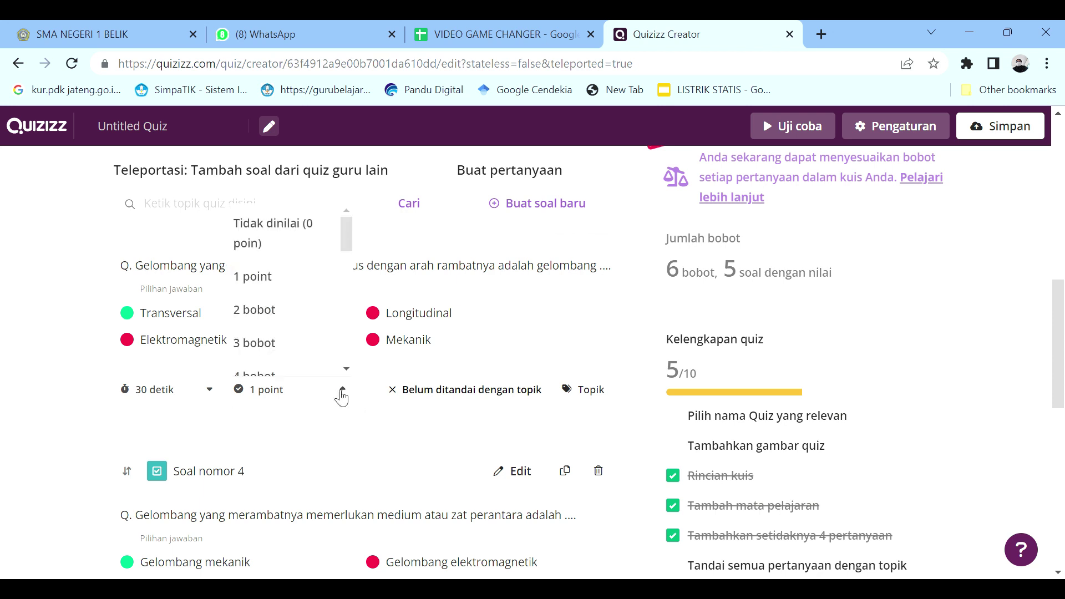
left_click(320, 340)
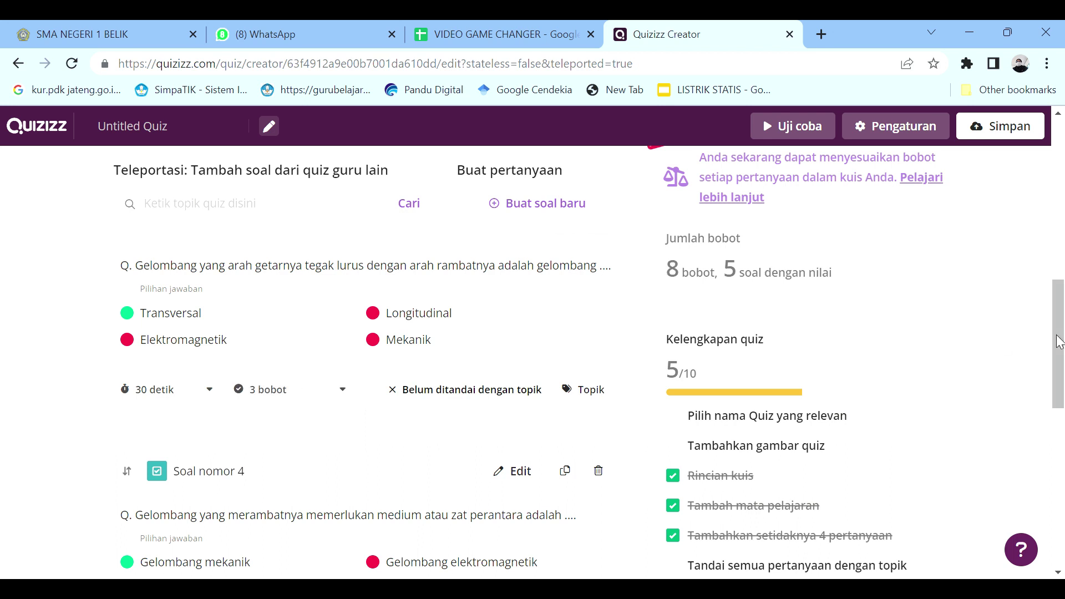
- Browse the time limits offered for question 4 and set its score weight to 2 bobot
left_click_drag(1059, 342, 1053, 425)
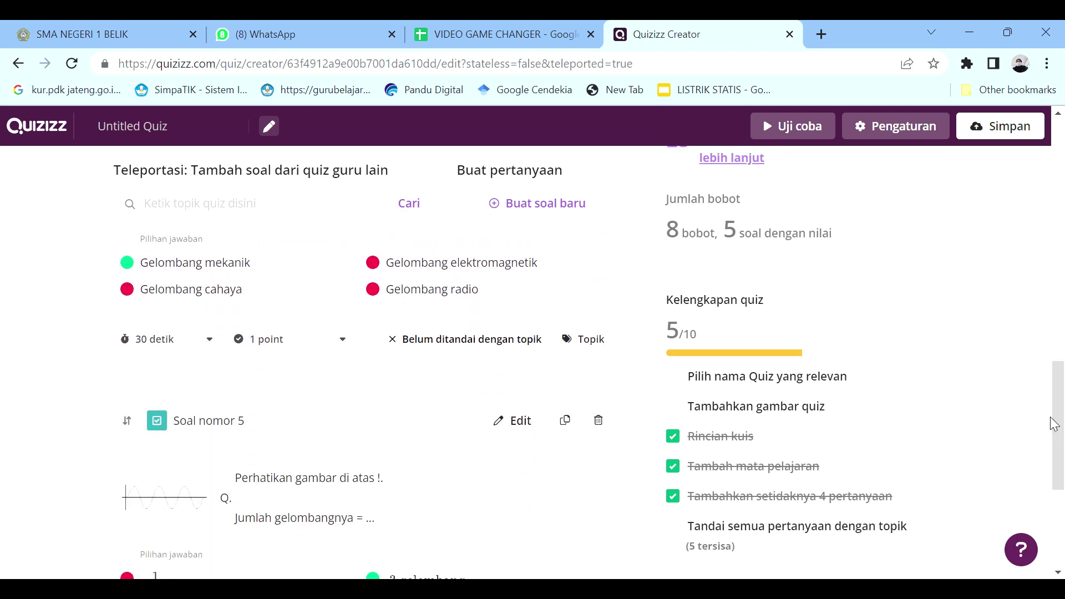
left_click(211, 340)
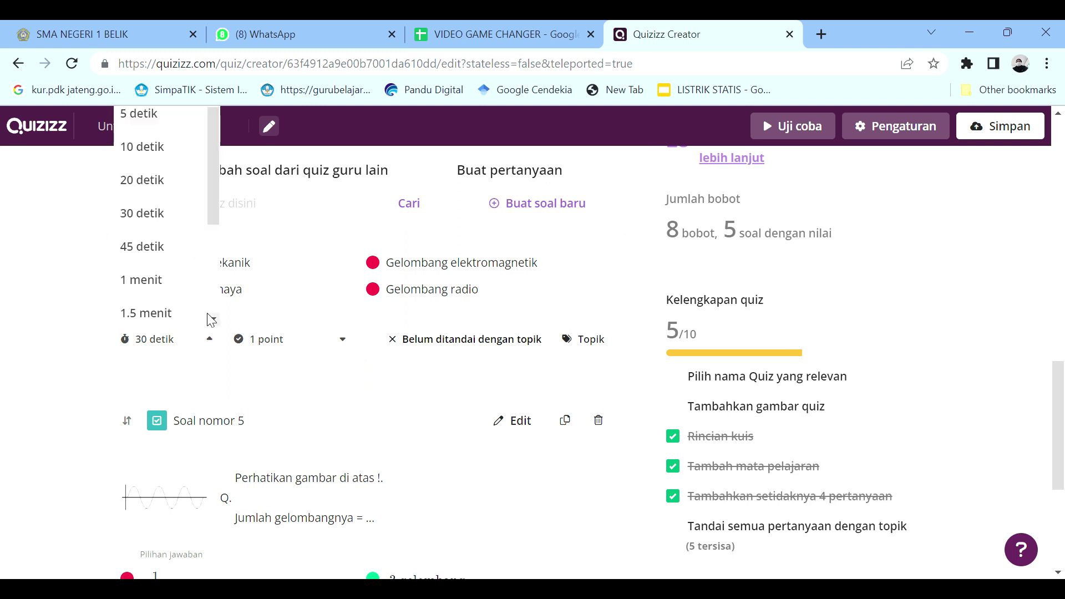
scroll(215, 304, "down", 3)
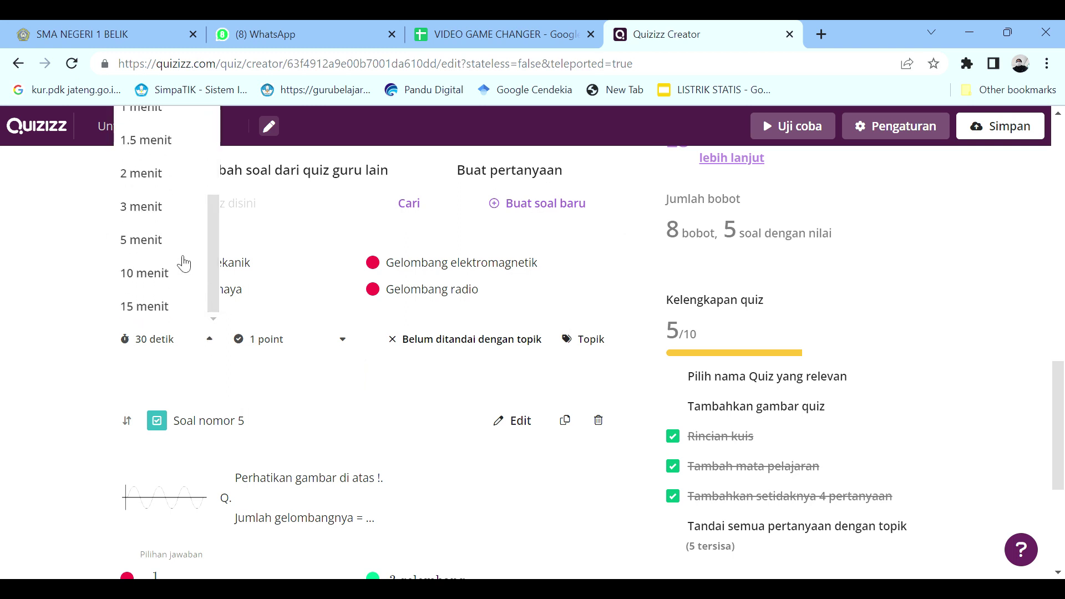
left_click(158, 182)
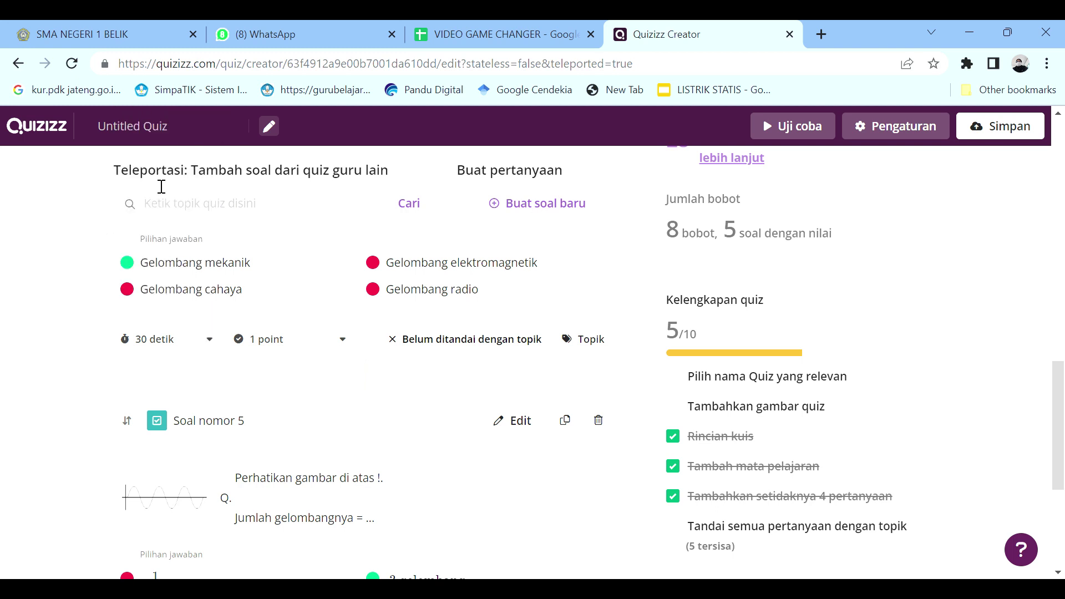
left_click(342, 340)
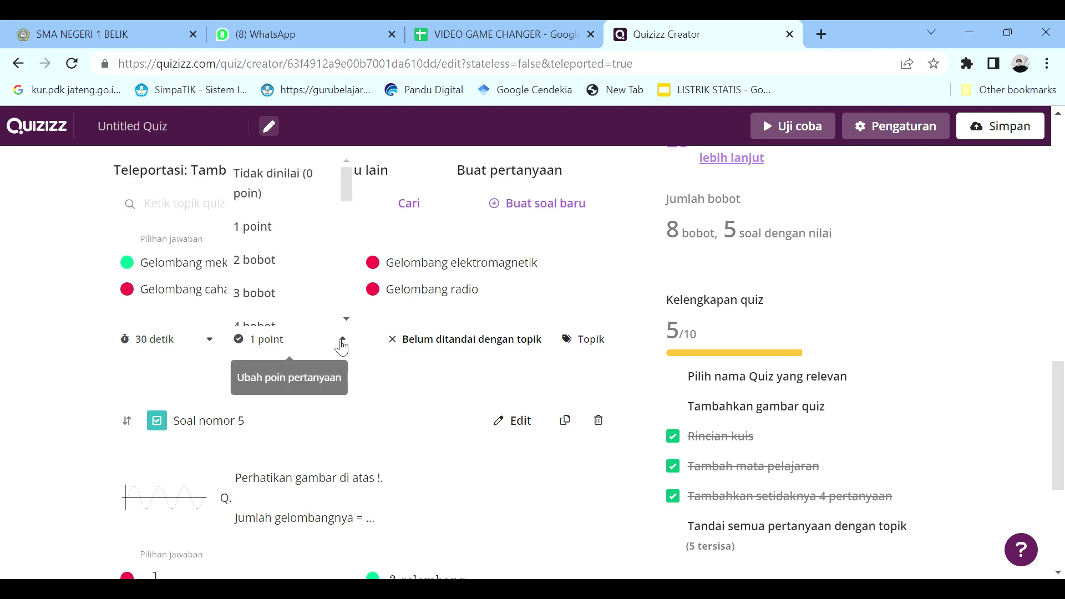
left_click(288, 270)
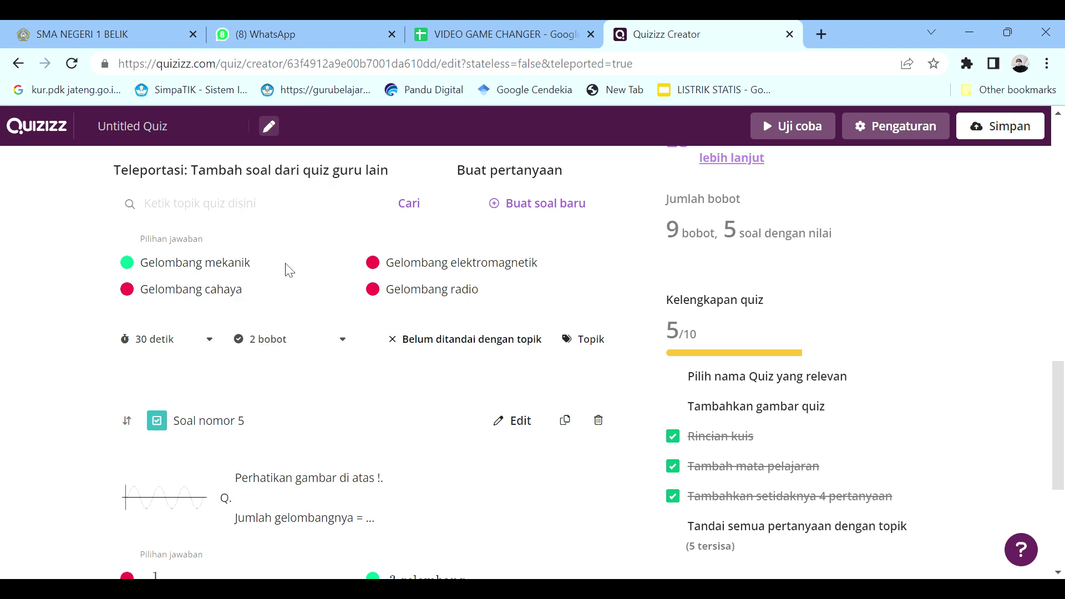
- Browse the time limits offered for question 5 and set its score weight to 3 bobot
mouse_move(623, 368)
left_click_drag(1059, 389, 1060, 517)
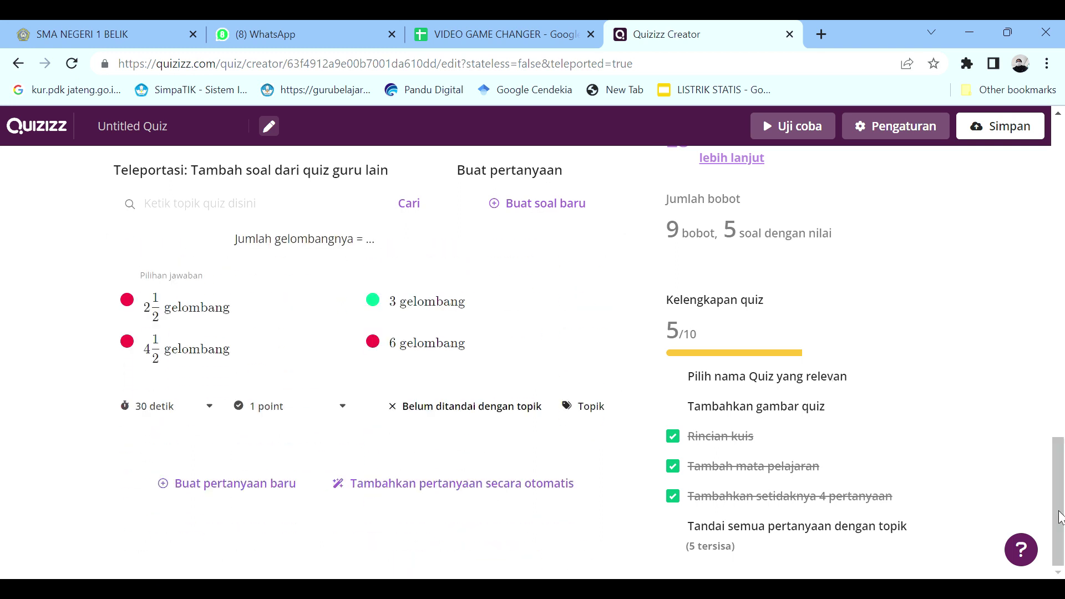
left_click(201, 415)
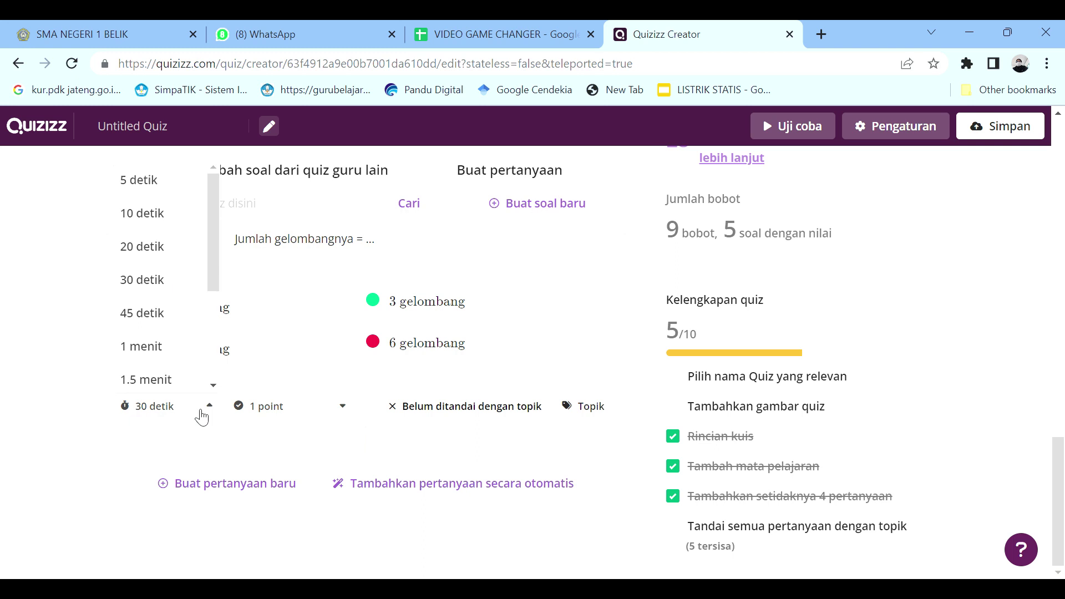
left_click(215, 377)
scroll(215, 379, "down", 3)
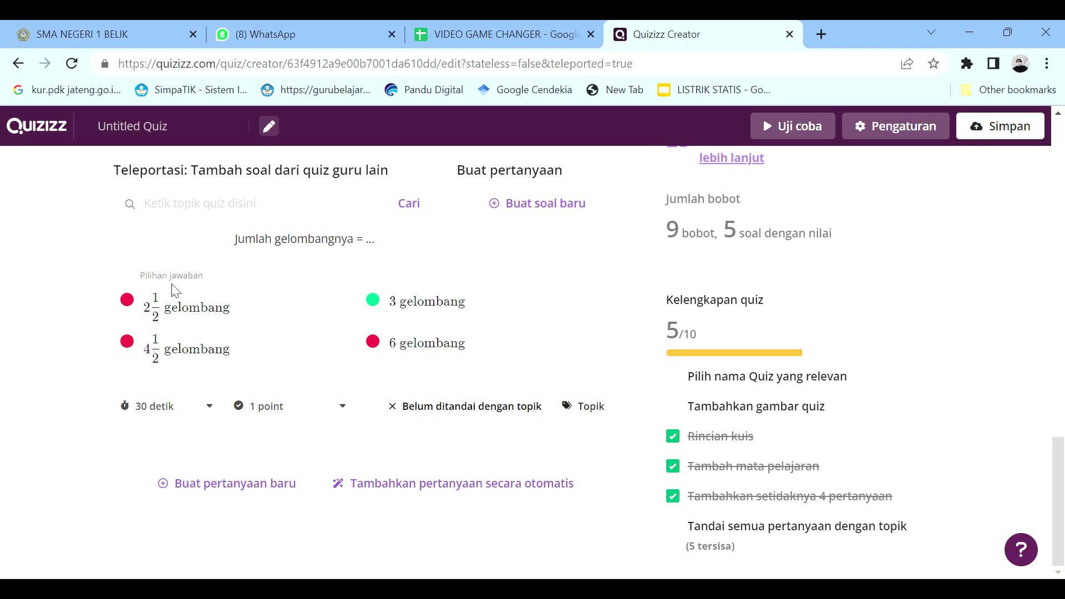
left_click(209, 415)
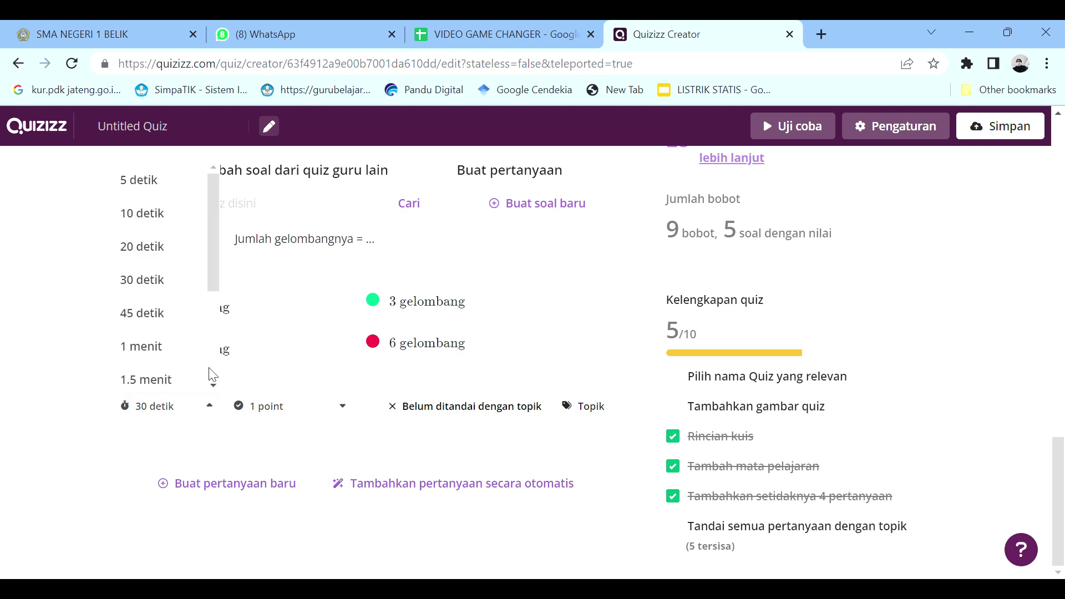
left_click_drag(212, 280, 206, 351)
left_click(185, 358)
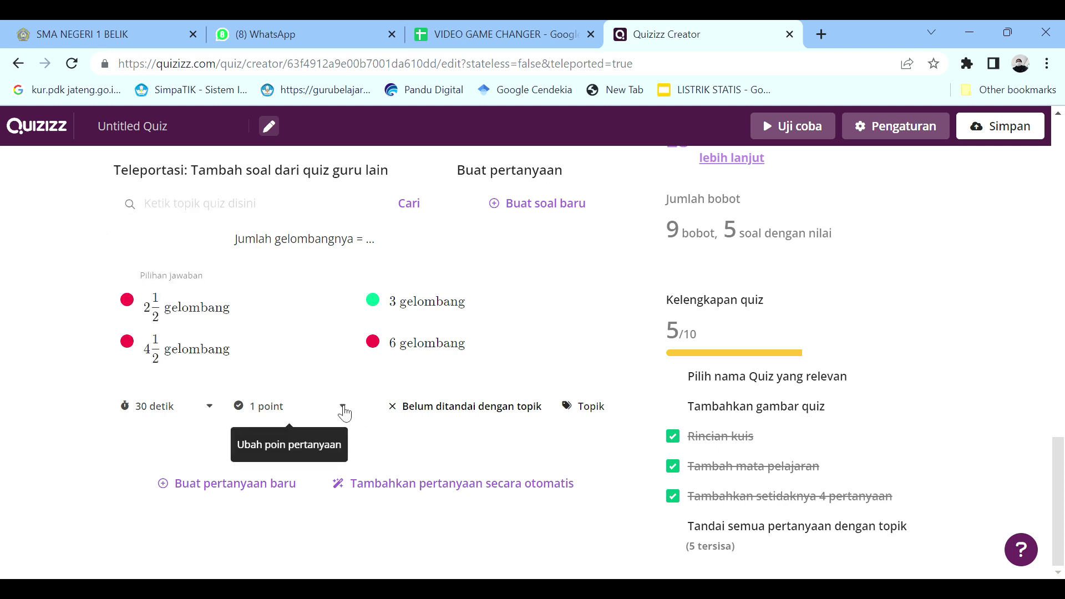
left_click(344, 407)
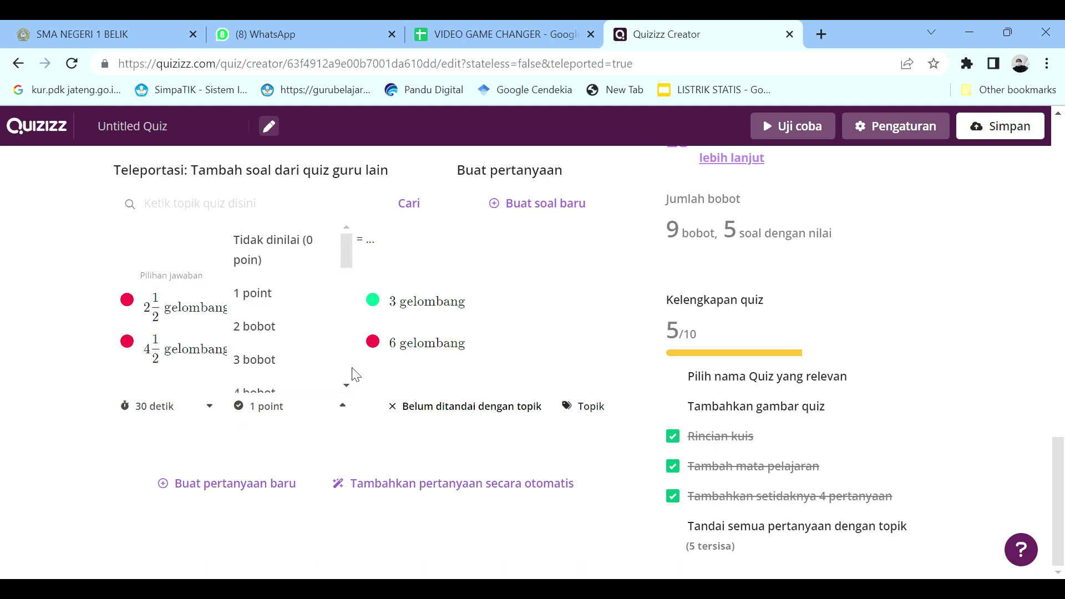
left_click(314, 366)
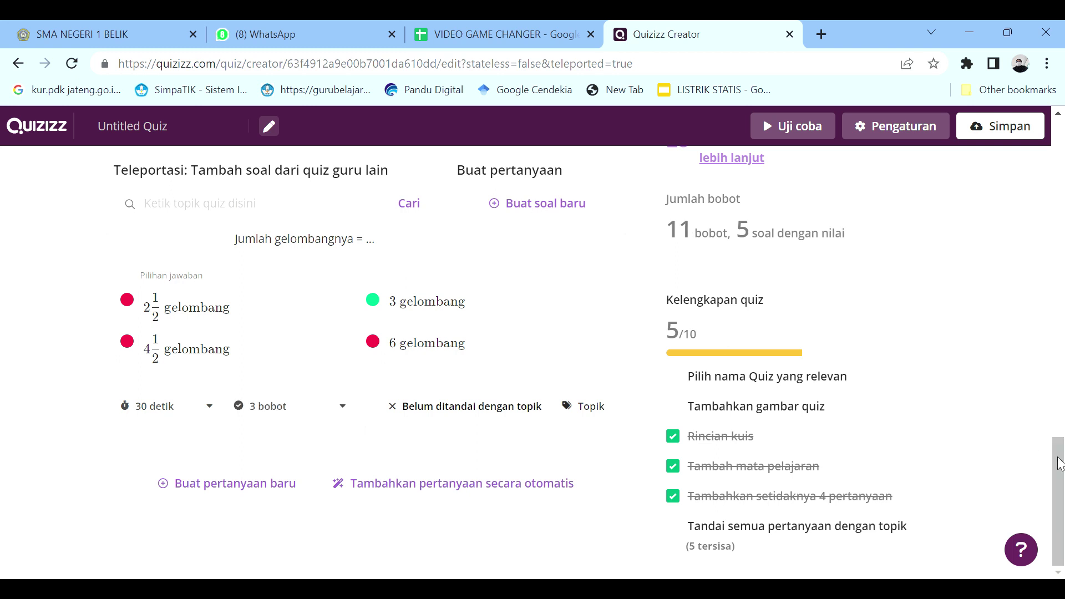
- Start saving the quiz, name it "Gelombang" and set its language to Indonesian
left_click_drag(1062, 467, 1059, 211)
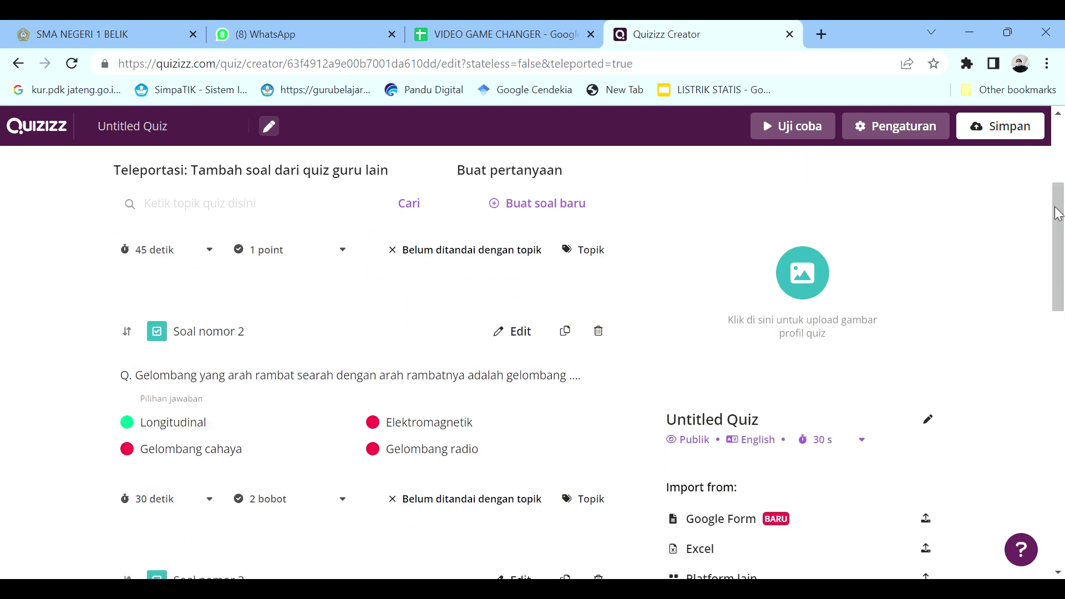
left_click(1010, 133)
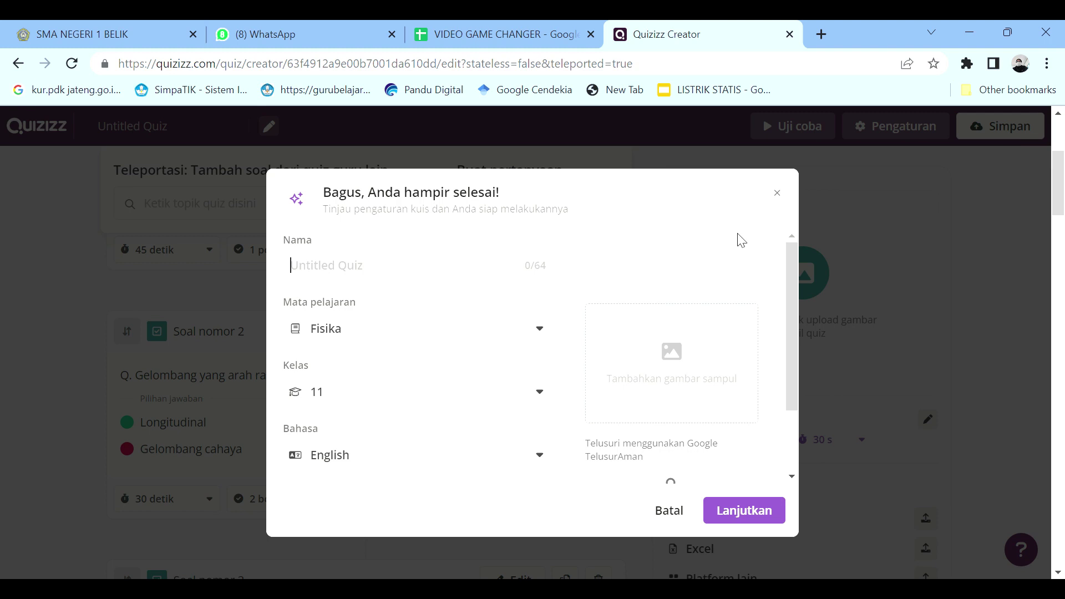
left_click(436, 277)
type("G")
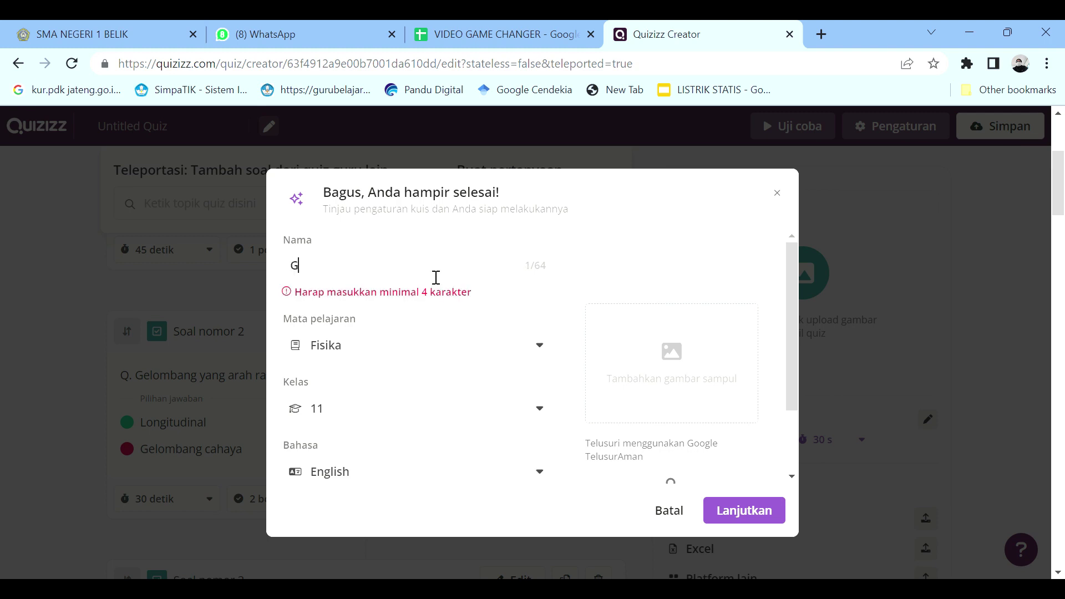
type("elomab")
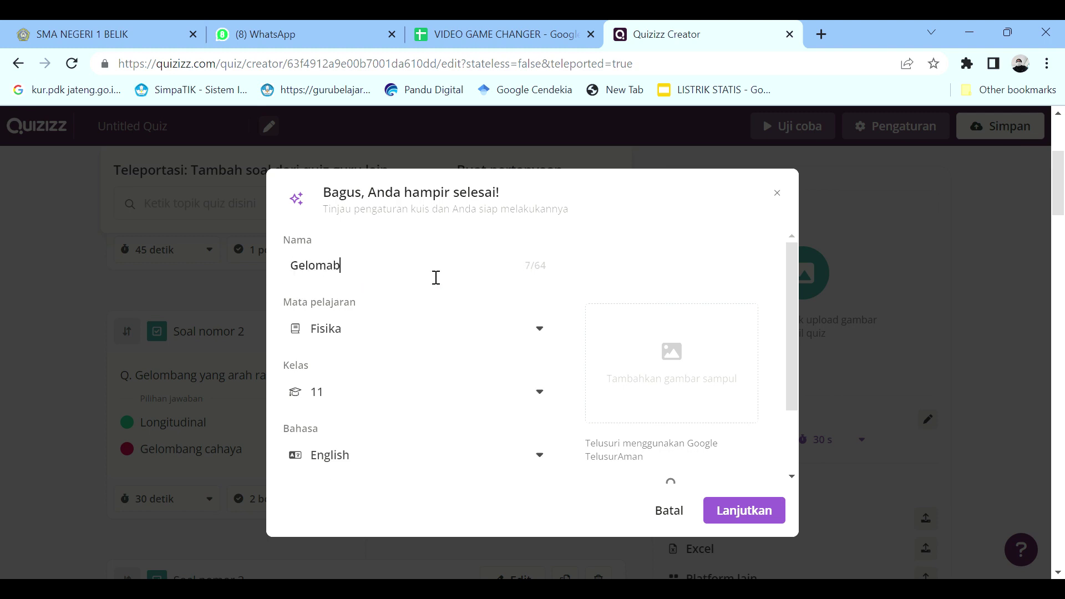
key("BackSpace")
type("ba")
left_click(549, 459)
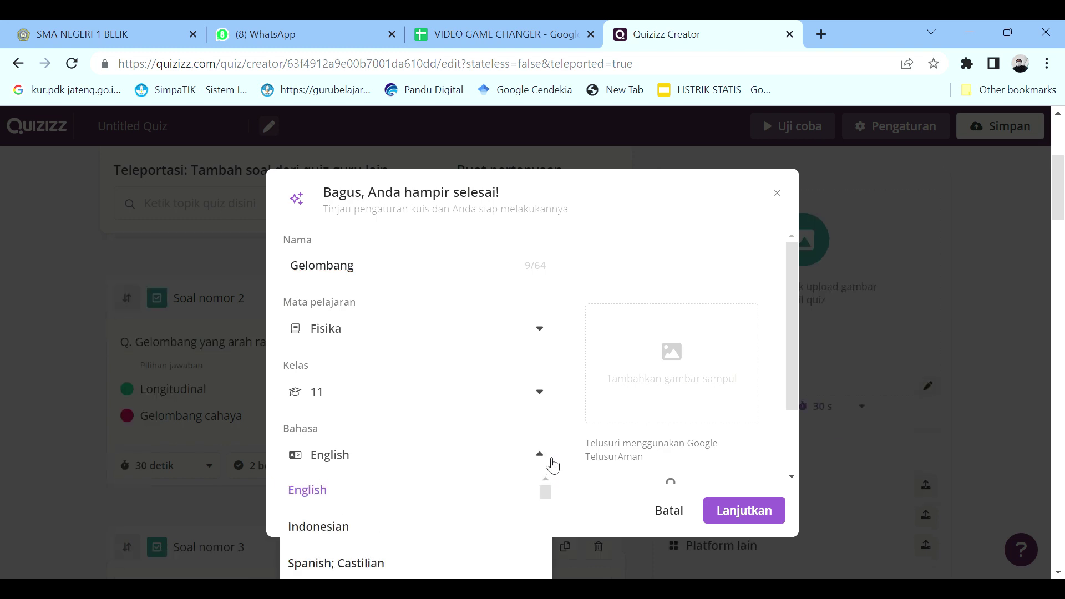
left_click(506, 525)
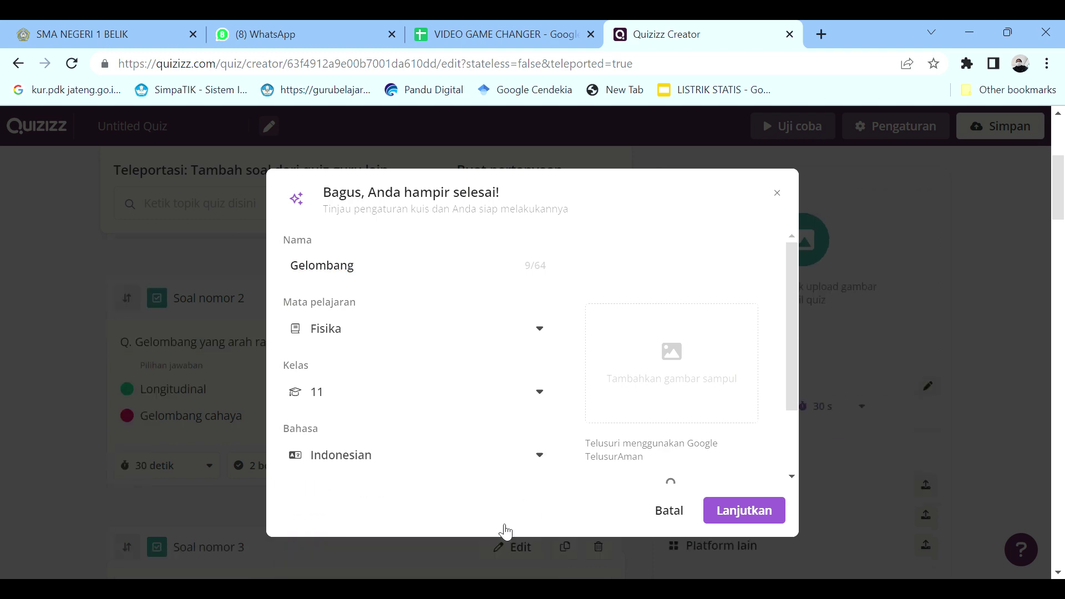
- Open the cover image chooser for the quiz and search for images of "Gelombang"
left_click(706, 396)
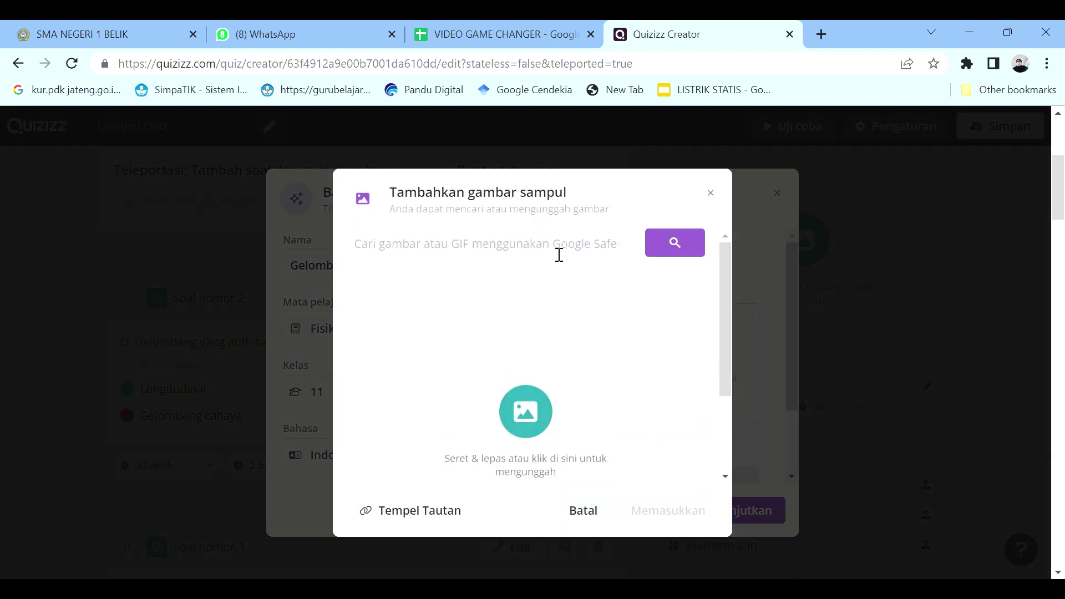
left_click(512, 254)
type("Gelombang")
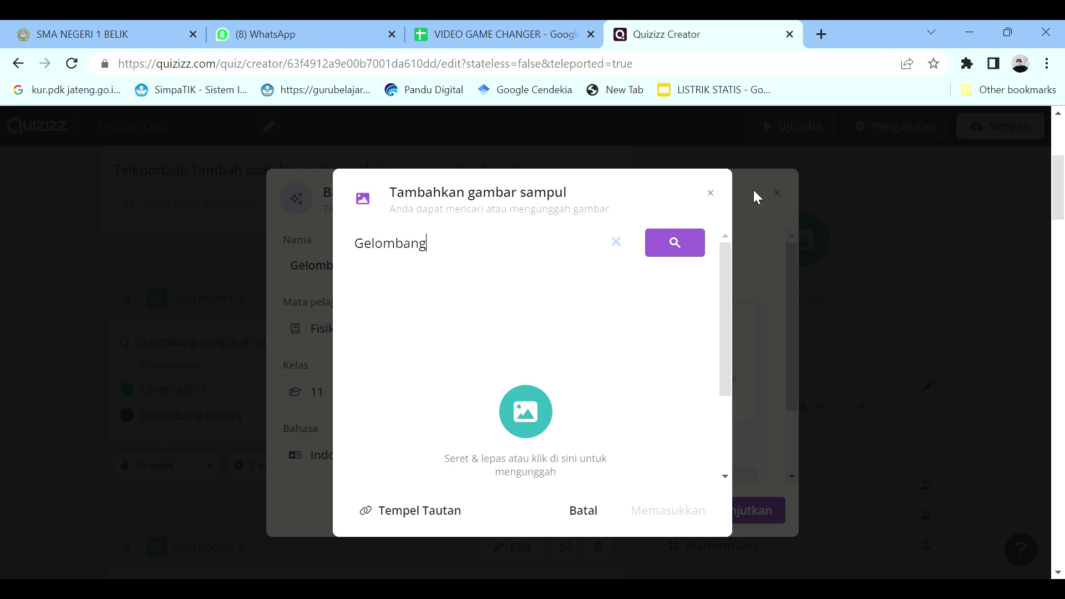
left_click(681, 245)
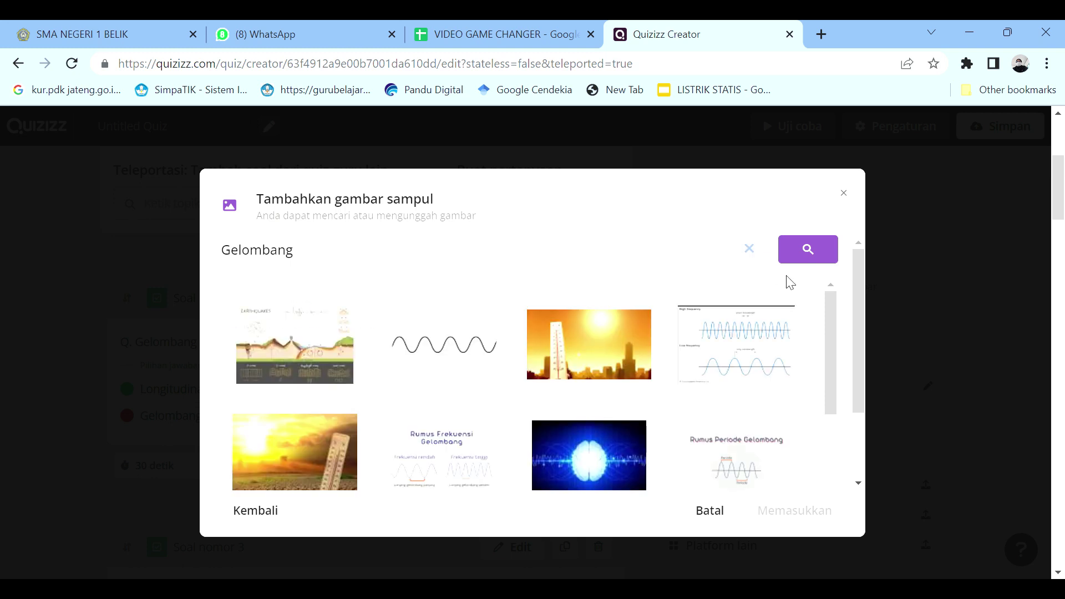
- Insert the green wave-graph picture with the Quipper logo as cover image and finish saving the quiz
left_click_drag(828, 325, 828, 513)
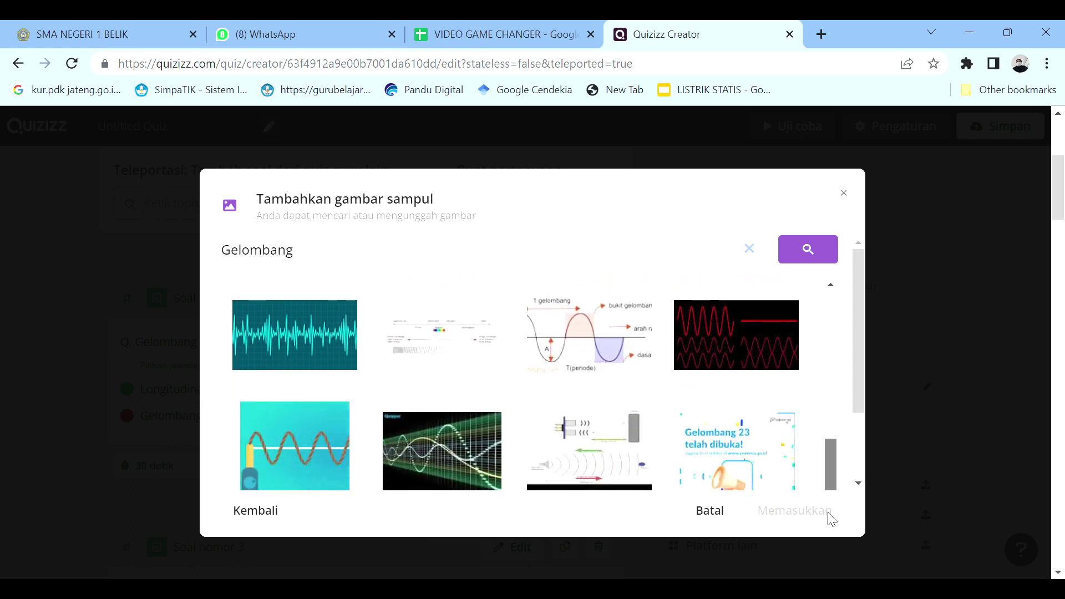
left_click(459, 451)
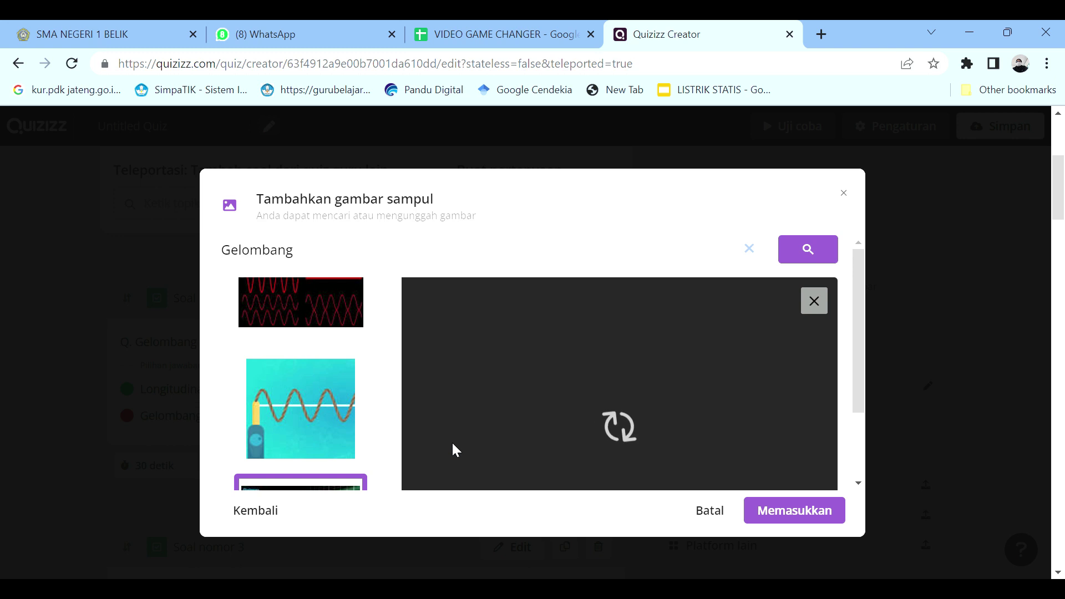
left_click(783, 515)
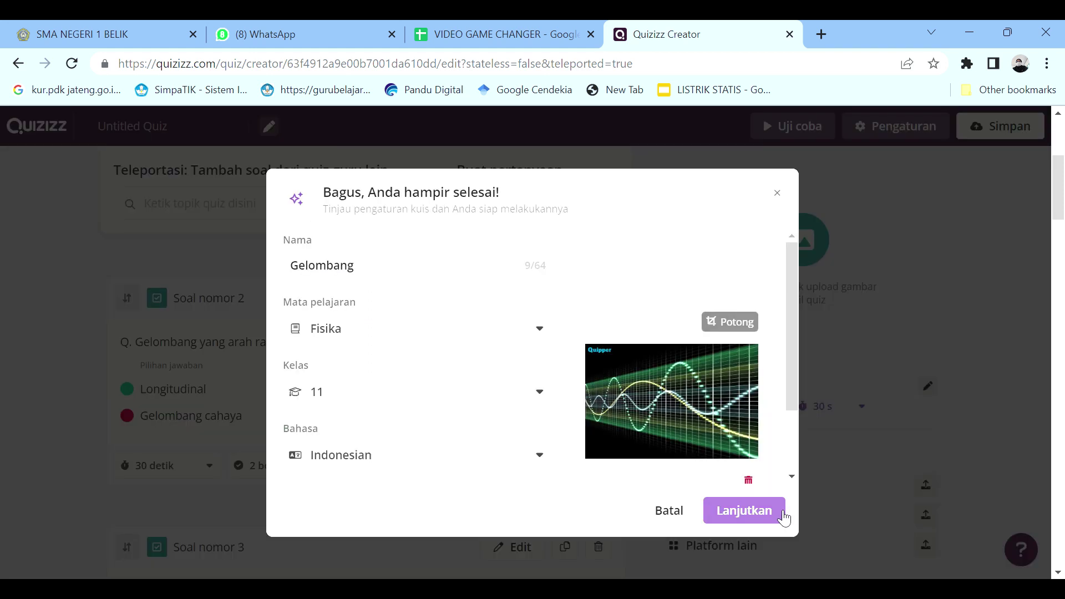
left_click(783, 515)
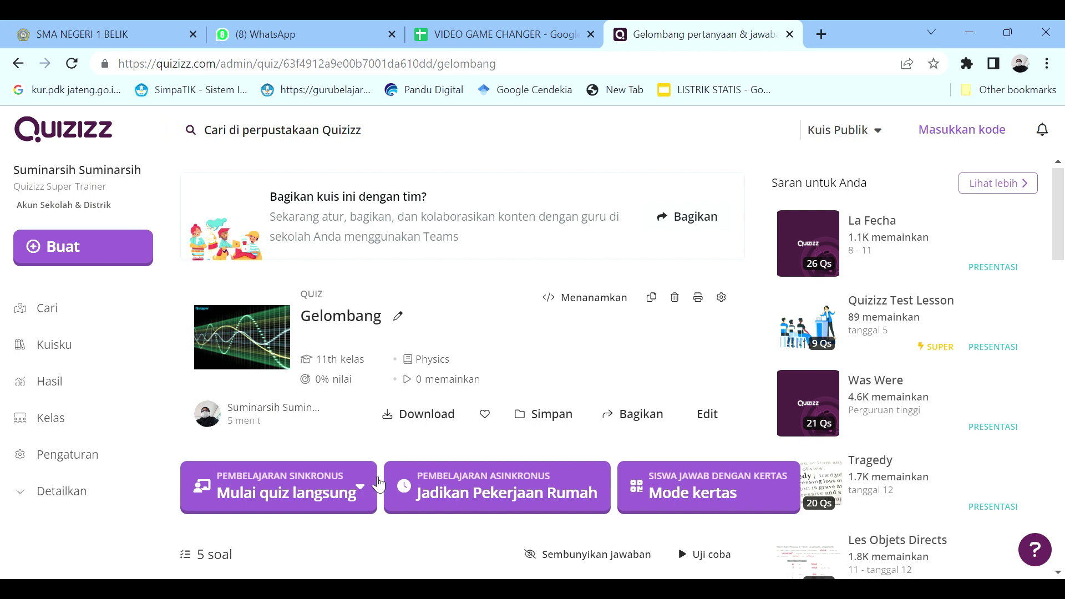
- Browse the live quiz modes for the Gelombang quiz and assign it as homework with the preset deadline
left_click(361, 490)
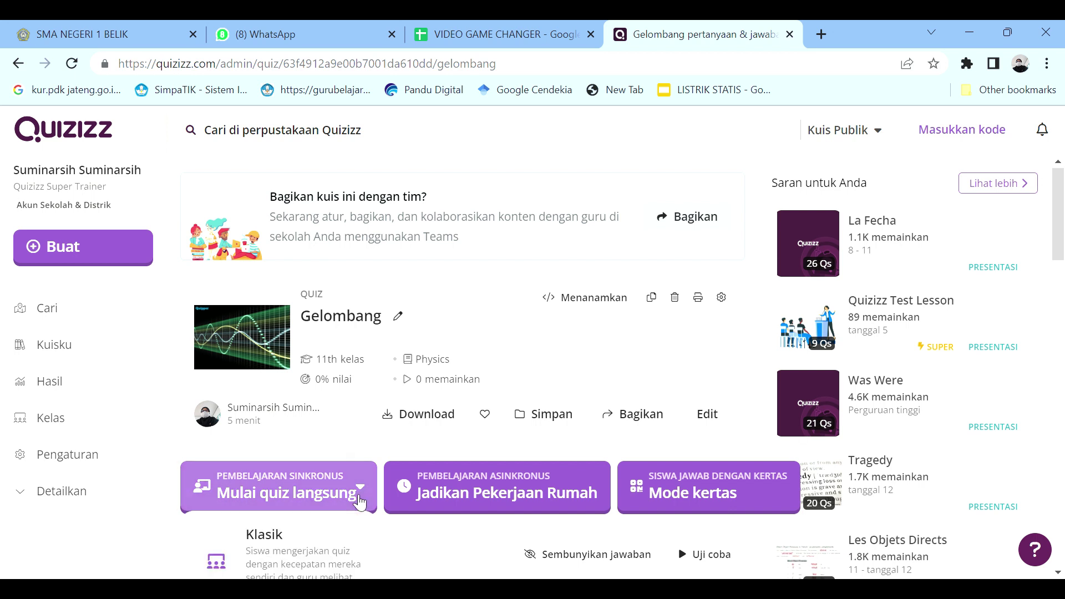
left_click_drag(1057, 255, 1058, 301)
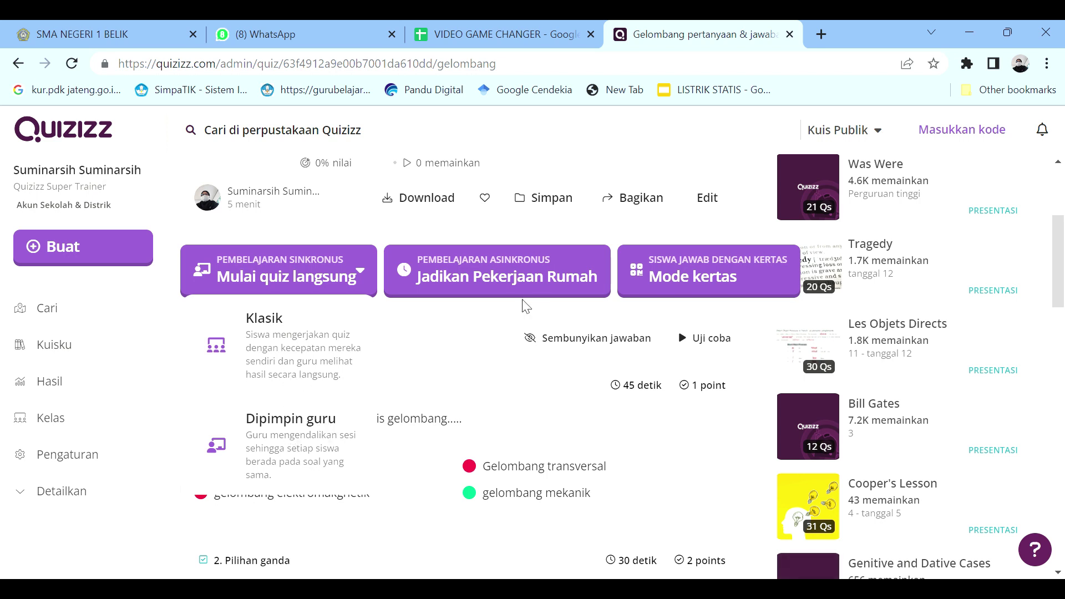
left_click(575, 277)
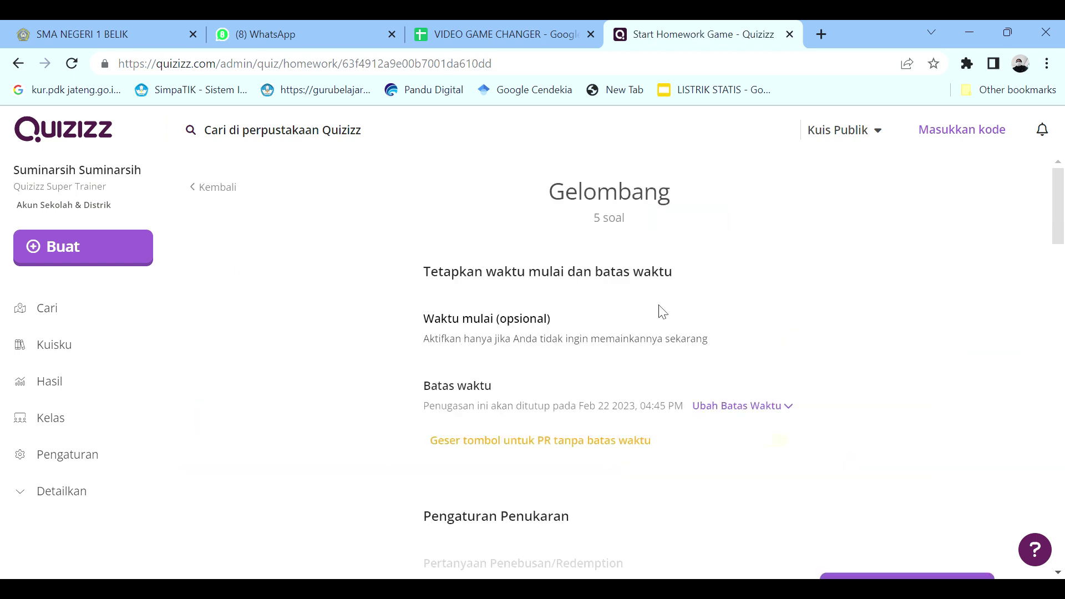
mouse_move(1060, 217)
left_mouse_down()
mouse_move(1060, 249)
mouse_move(1060, 238)
left_mouse_up()
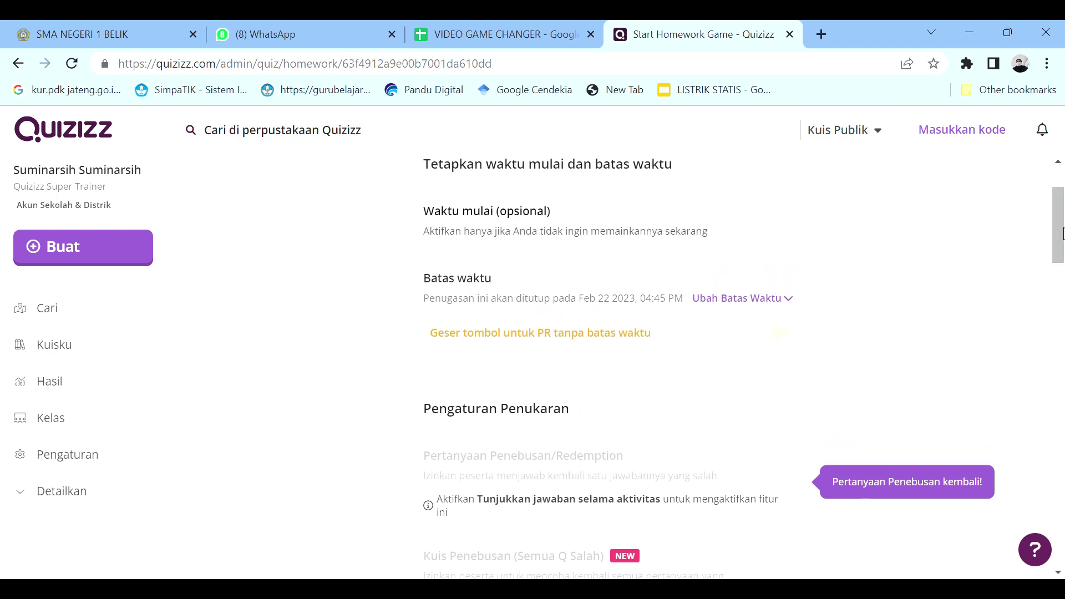
left_click_drag(1060, 235, 1062, 294)
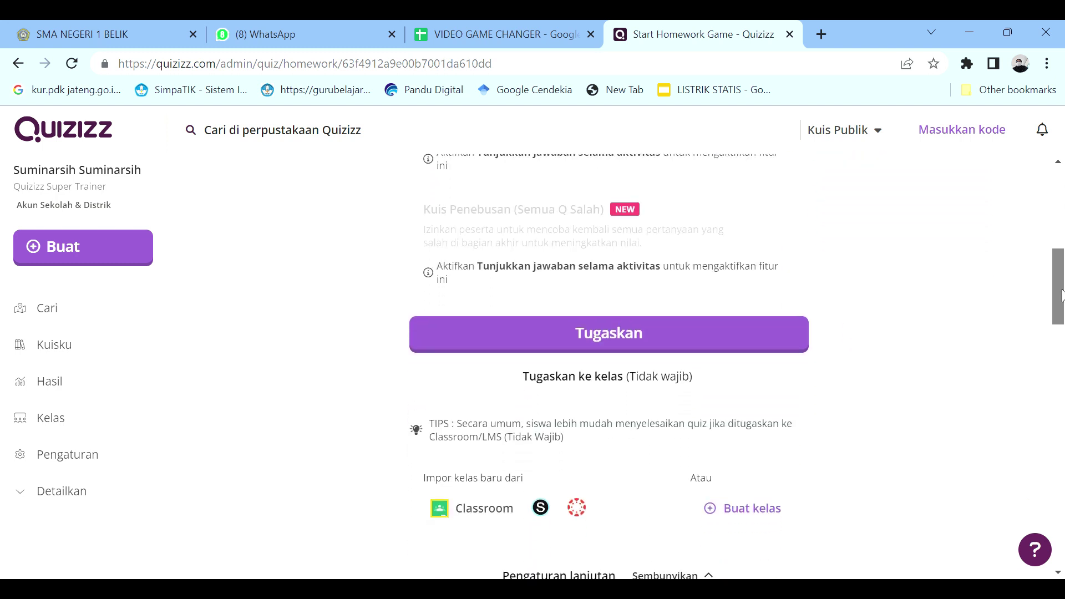
left_click(641, 345)
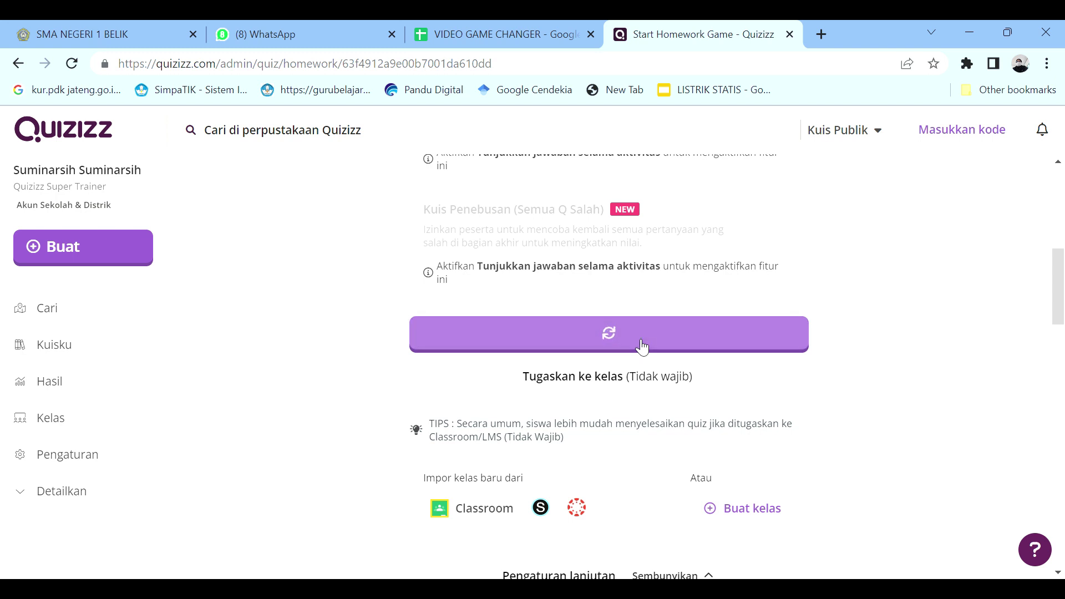